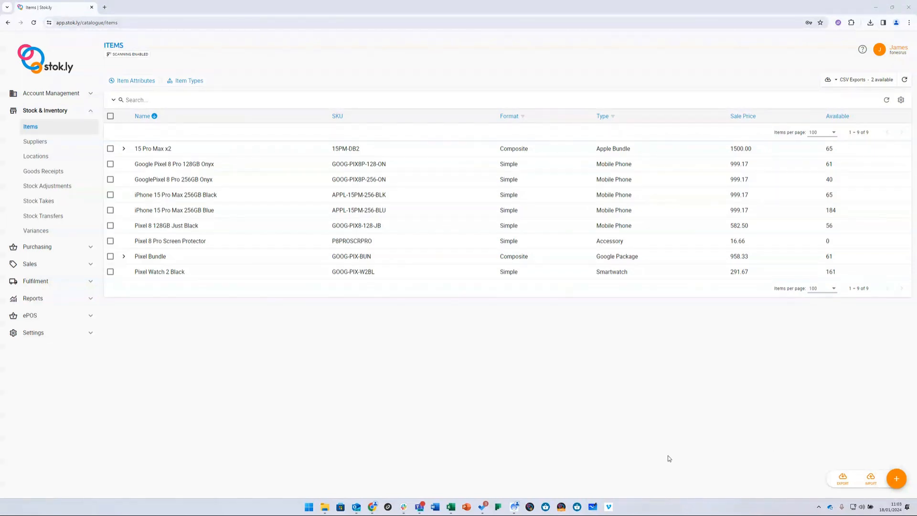
Switch to the Stok.ly Items Import workbook in Excel and go to the SKU value in cell A2
{"action": "left_click", "coordinate": [451, 506]}
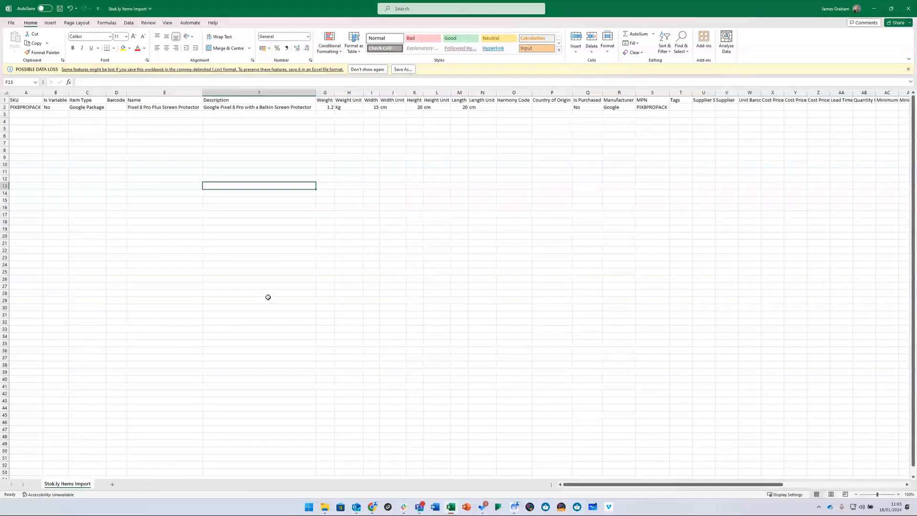
{"action": "key", "text": "Left"}
{"action": "key", "text": "Left"}
{"action": "key", "text": "Left"}
{"action": "key", "text": "Left"}
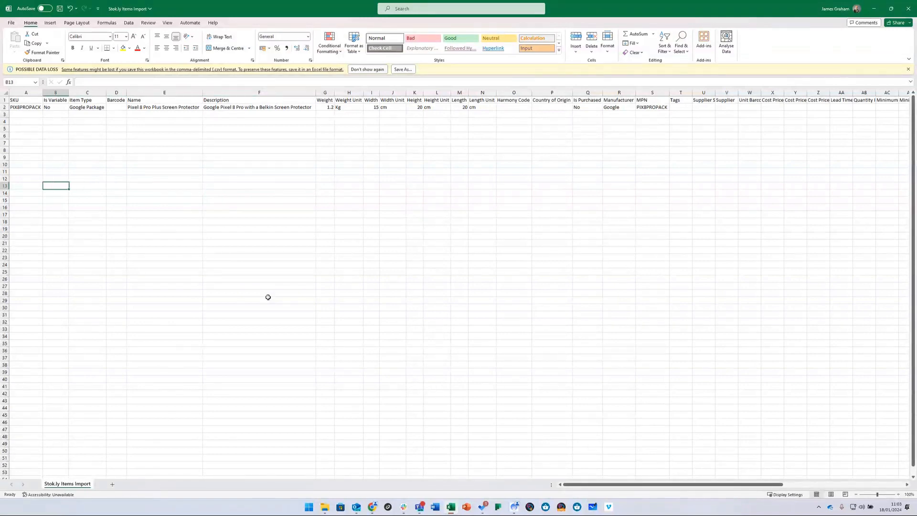
{"action": "key", "text": "Left"}
{"action": "key", "text": "Up"}
{"action": "key", "text": "Up"}
{"action": "key", "text": "Up"}
{"action": "key", "text": "Up"}
{"action": "key", "text": "Up"}
{"action": "key", "text": "Up"}
{"action": "key", "text": "Up"}
{"action": "key", "text": "Up"}
{"action": "key", "text": "Up"}
{"action": "key", "text": "Up"}
{"action": "key", "text": "Up"}
{"action": "key", "text": "Up"}
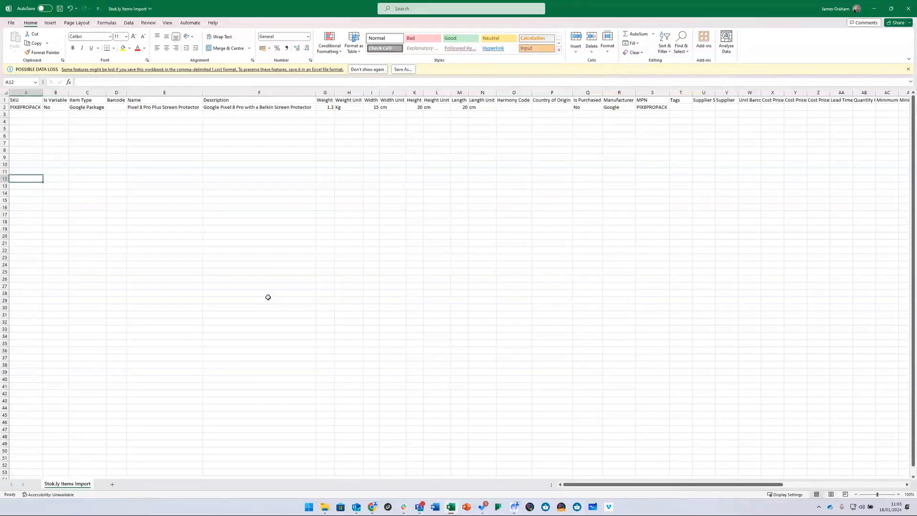
{"action": "key", "text": "Down"}
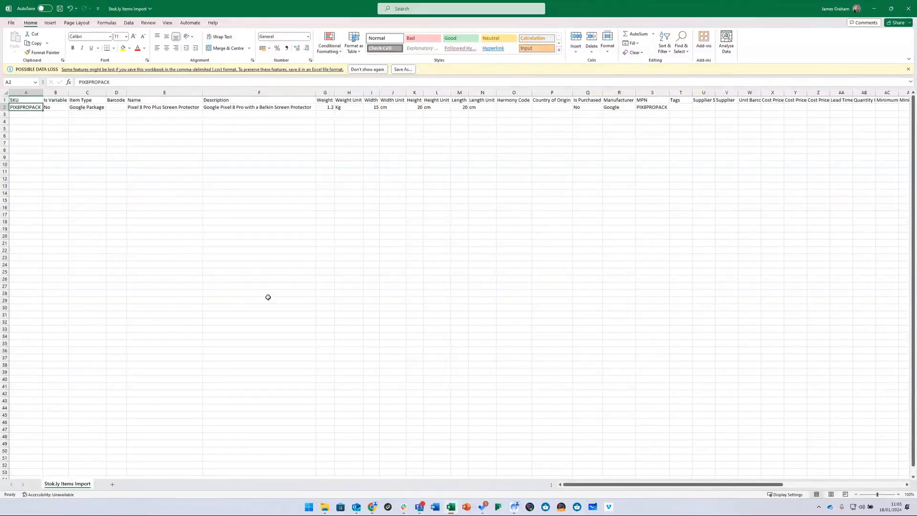
Review the item's values in row 2 from Is Variable and Item Type through the dimensions to Is Purchased
{"action": "key", "text": "Right"}
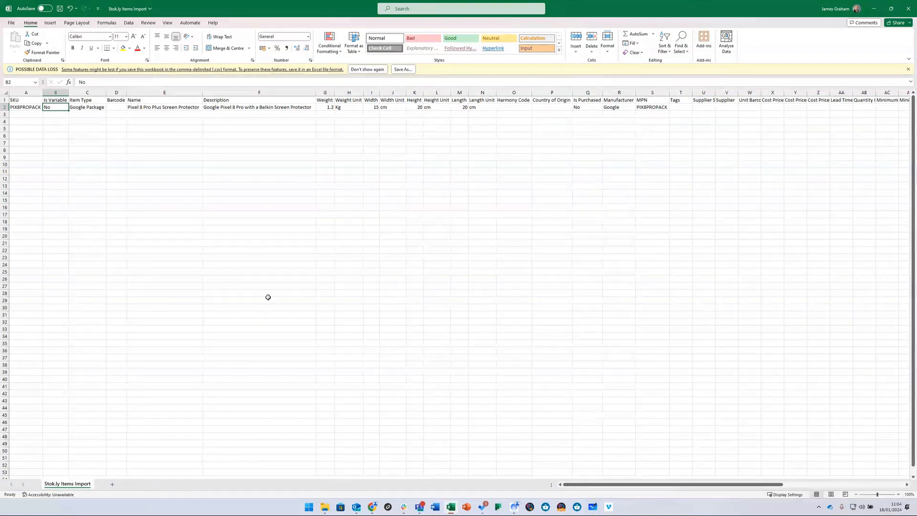
{"action": "key", "text": "Right"}
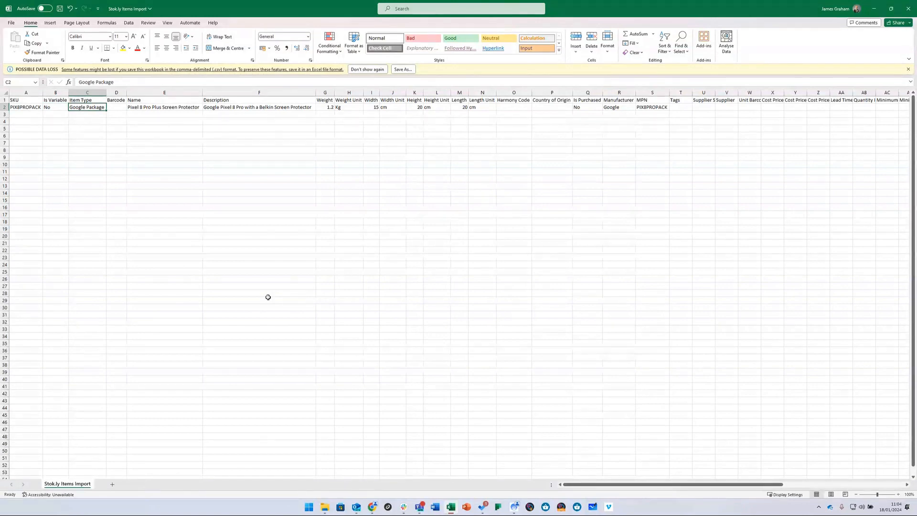
{"action": "key", "text": "Right"}
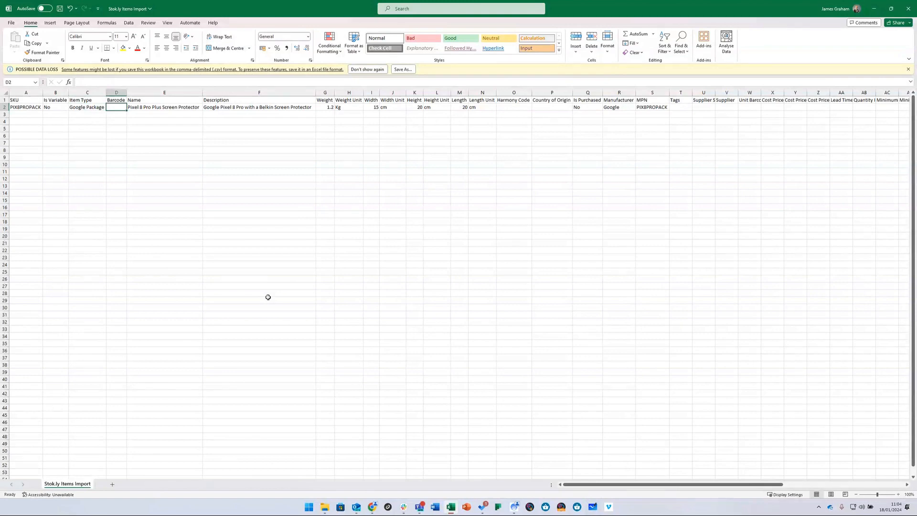
{"action": "key", "text": "Right"}
{"action": "key", "text": "Right"}
{"action": "key", "text": "Right"}
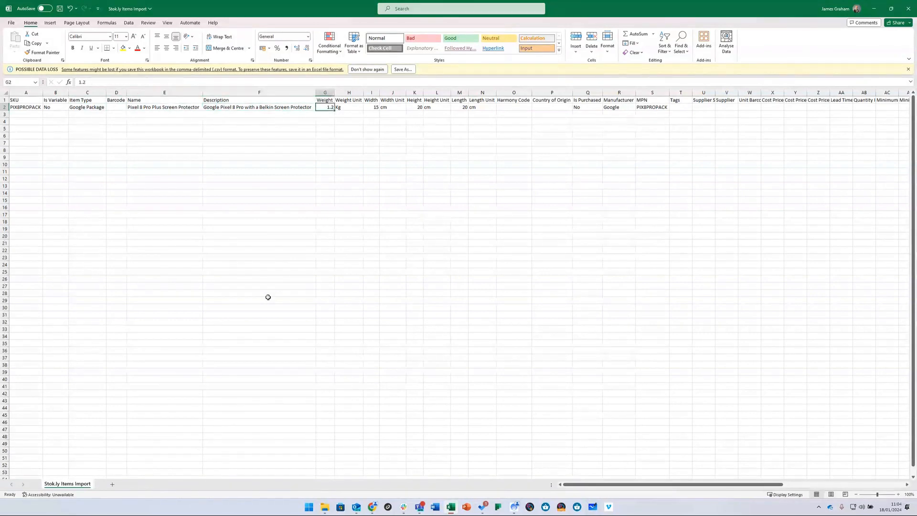
{"action": "key", "text": "Right"}
{"action": "key", "text": "Right"}
{"action": "key", "text": "Right"}
{"action": "key", "text": "Right"}
{"action": "key", "text": "Right"}
{"action": "key", "text": "Right"}
{"action": "key", "text": "Right"}
{"action": "key", "text": "Right"}
{"action": "key", "text": "Right"}
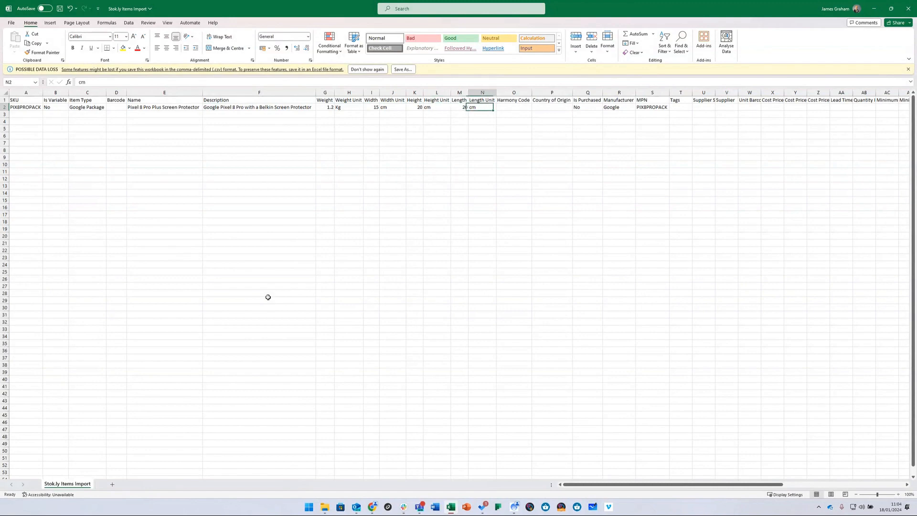
{"action": "key", "text": "Right"}
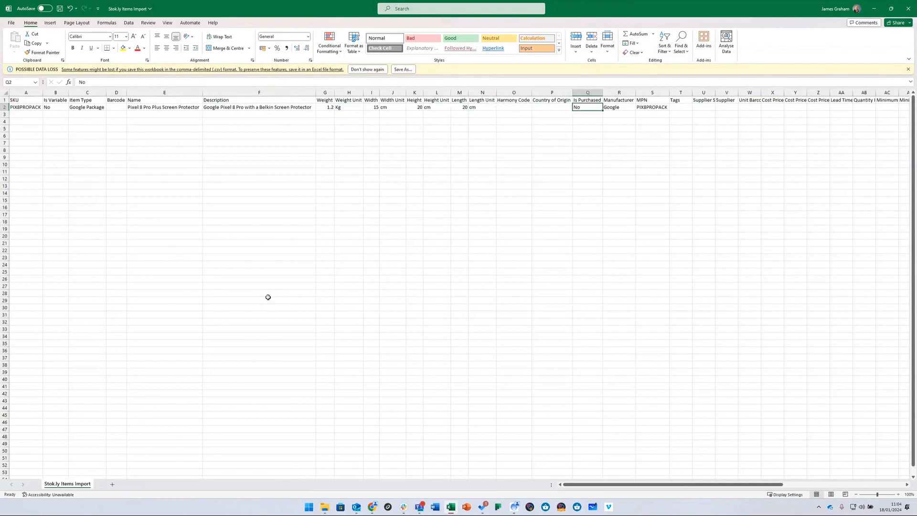
{"action": "key", "text": "Up"}
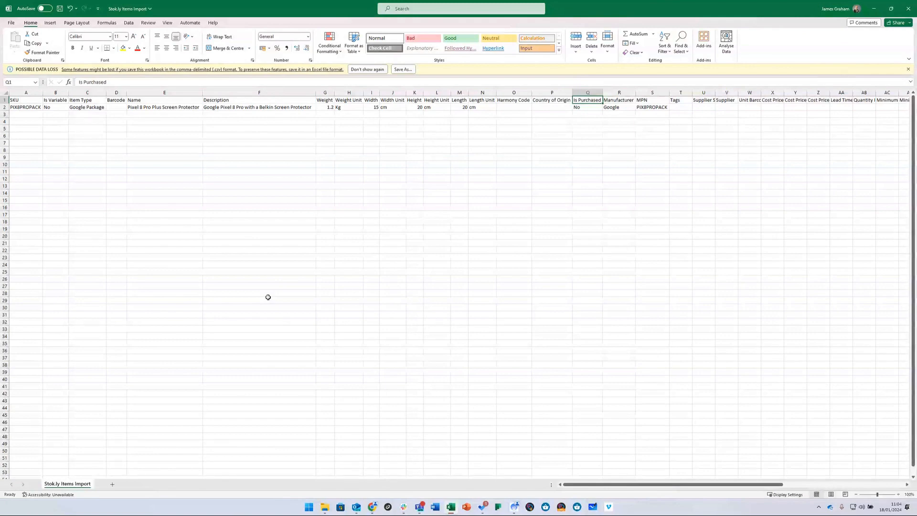
{"action": "key", "text": "Down"}
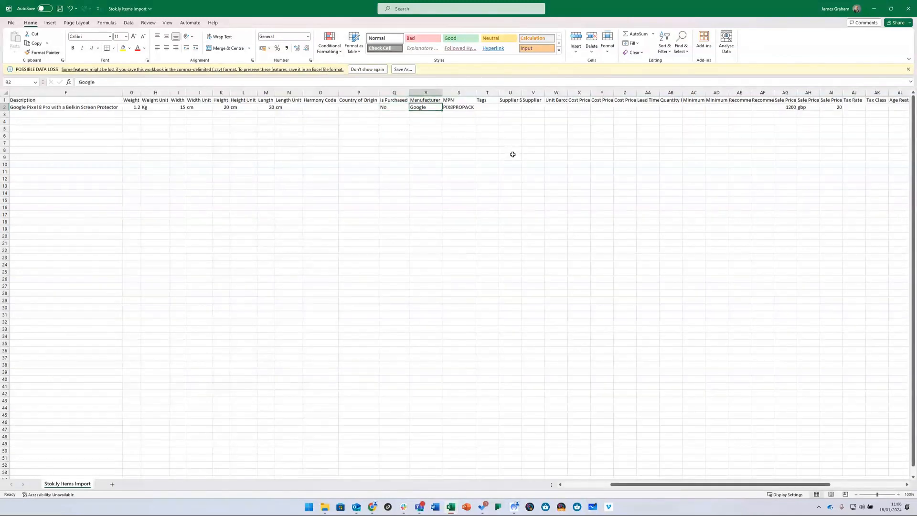
Review the remaining row 2 columns from MPN and supplier details through sale price, tax and inventory fields
{"action": "key", "text": "Right"}
{"action": "key", "text": "Right"}
{"action": "key", "text": "Right"}
{"action": "key", "text": "Right"}
{"action": "key", "text": "Right"}
{"action": "key", "text": "Right"}
{"action": "key", "text": "Right"}
{"action": "key", "text": "Right"}
{"action": "key", "text": "Right"}
{"action": "key", "text": "Right"}
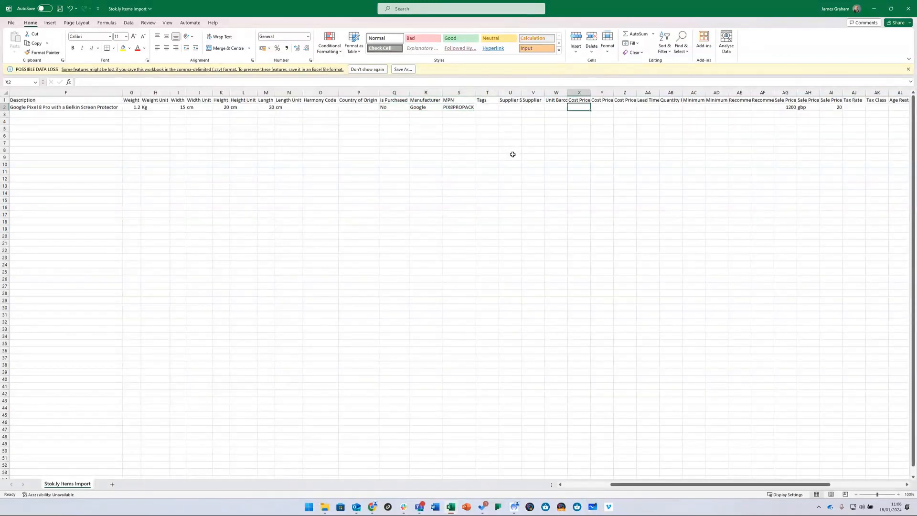
{"action": "key", "text": "Right"}
{"action": "key", "text": "Right"}
{"action": "key", "text": "Right"}
{"action": "key", "text": "Right"}
{"action": "key", "text": "Right"}
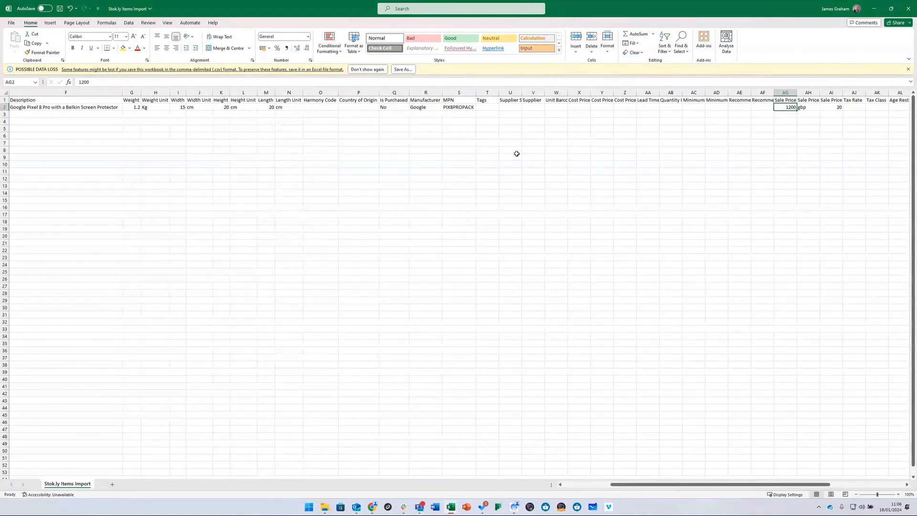
{"action": "key", "text": "Right"}
{"action": "key", "text": "Right"}
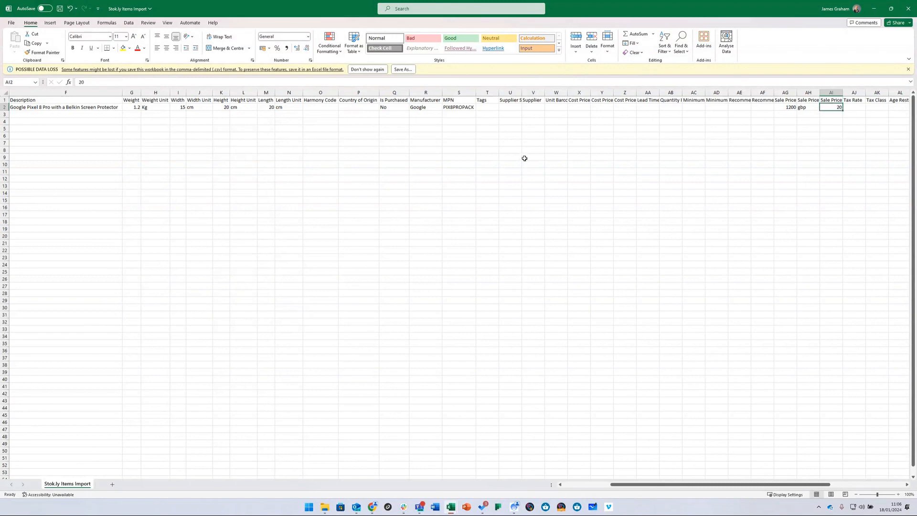
{"action": "key", "text": "Right"}
{"action": "key", "text": "Right"}
{"action": "key", "text": "Right"}
{"action": "key", "text": "Right"}
{"action": "key", "text": "Right"}
Return to cell A2, save the Stok.ly Items Import workbook and switch back to Stok.ly in the browser
{"action": "key", "text": "Left"}
{"action": "key", "text": "Left"}
{"action": "key", "text": "Left"}
{"action": "key", "text": "Left"}
{"action": "key", "text": "Left"}
{"action": "key", "text": "Left"}
{"action": "key", "text": "Left"}
{"action": "key", "text": "Left"}
{"action": "key", "text": "Left"}
{"action": "key", "text": "Left"}
{"action": "key", "text": "Left"}
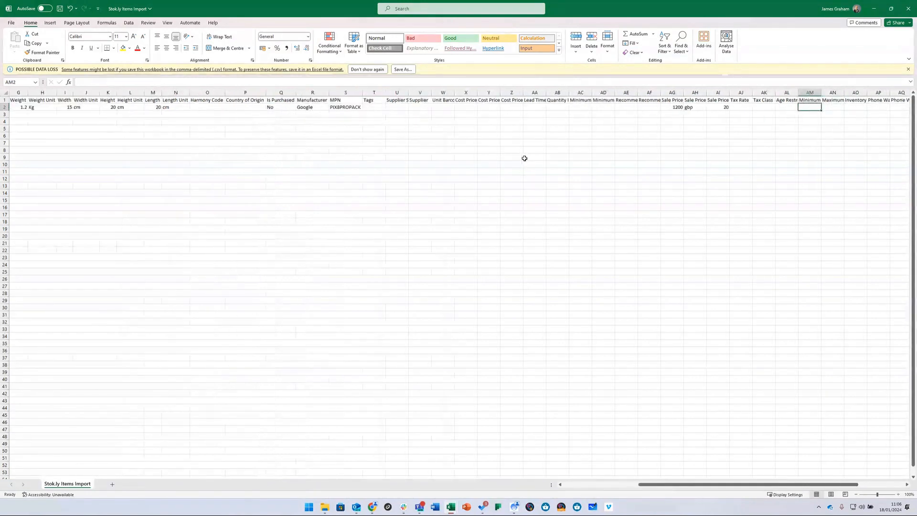
{"action": "key", "text": "Left"}
{"action": "key", "text": "Left"}
{"action": "key", "text": "Left"}
{"action": "key", "text": "Left"}
{"action": "key", "text": "Left"}
{"action": "key", "text": "Left"}
{"action": "key", "text": "Left"}
{"action": "key", "text": "Left"}
{"action": "key", "text": "Left"}
{"action": "key", "text": "Left"}
{"action": "key", "text": "Left"}
{"action": "key", "text": "Left"}
{"action": "key", "text": "Left"}
{"action": "key", "text": "Left"}
{"action": "key", "text": "Left"}
{"action": "key", "text": "Left"}
{"action": "key", "text": "Left"}
{"action": "key", "text": "Left"}
{"action": "key", "text": "Left"}
{"action": "key", "text": "Left"}
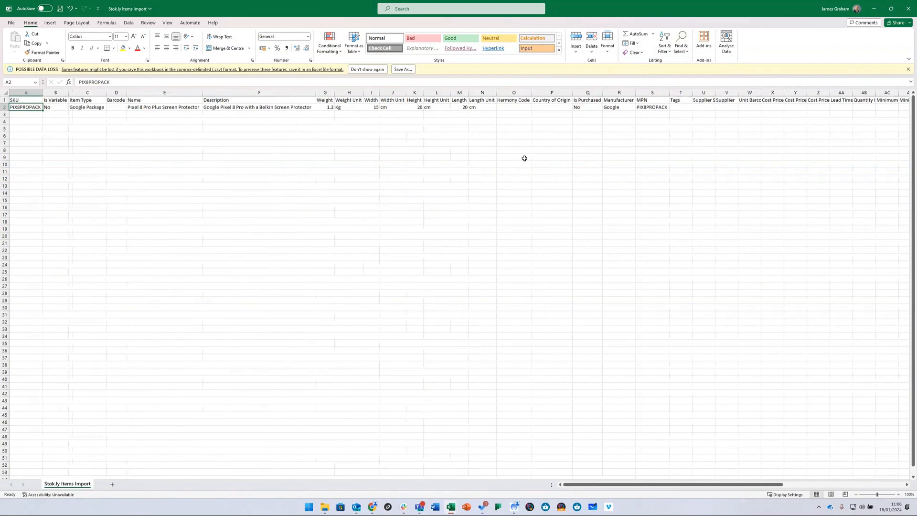
{"action": "key", "text": "ctrl+s"}
{"action": "key", "text": "alt+Tab"}
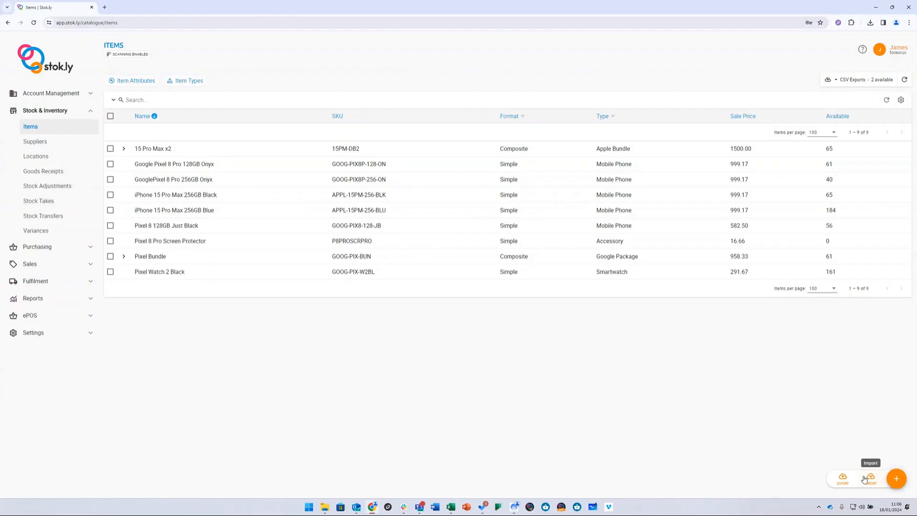
Start an Import Items upload and load the Stok.ly Items Import CSV from the Create Composite Items folder
{"action": "left_click", "coordinate": [864, 478]}
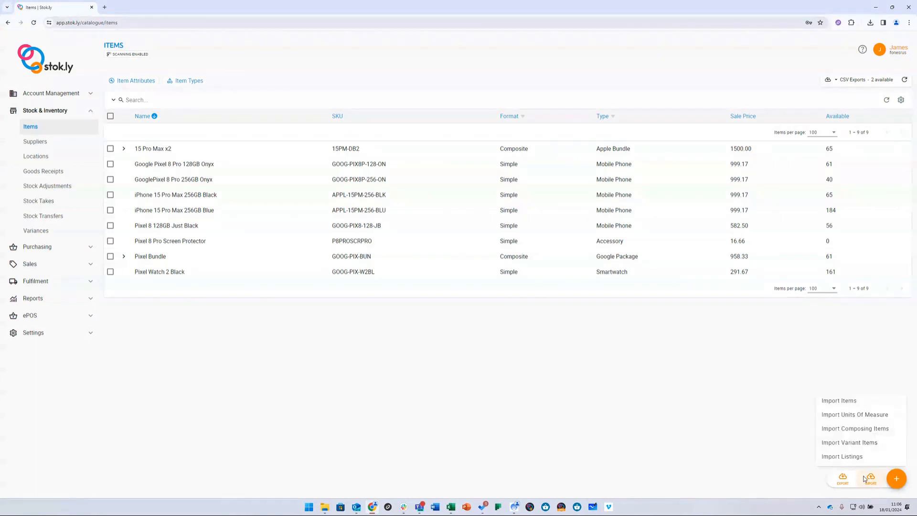
{"action": "left_click", "coordinate": [844, 401]}
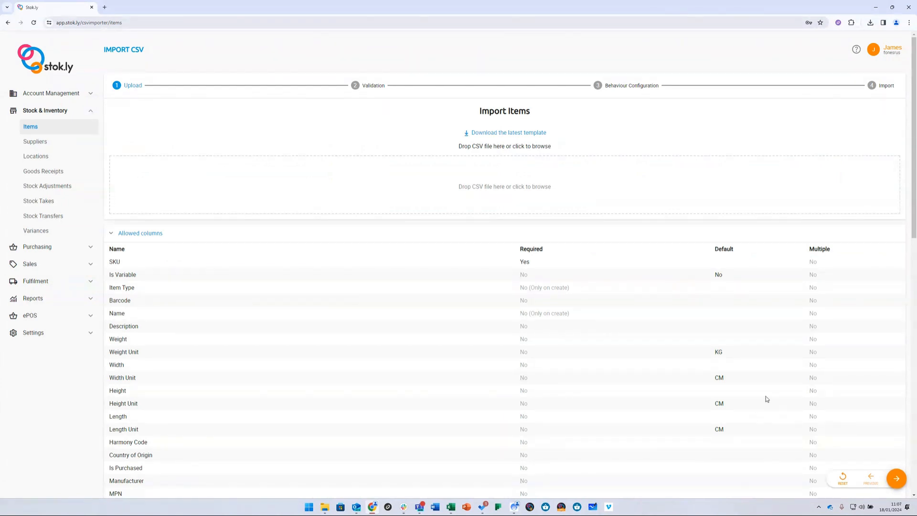
{"action": "left_click", "coordinate": [527, 197]}
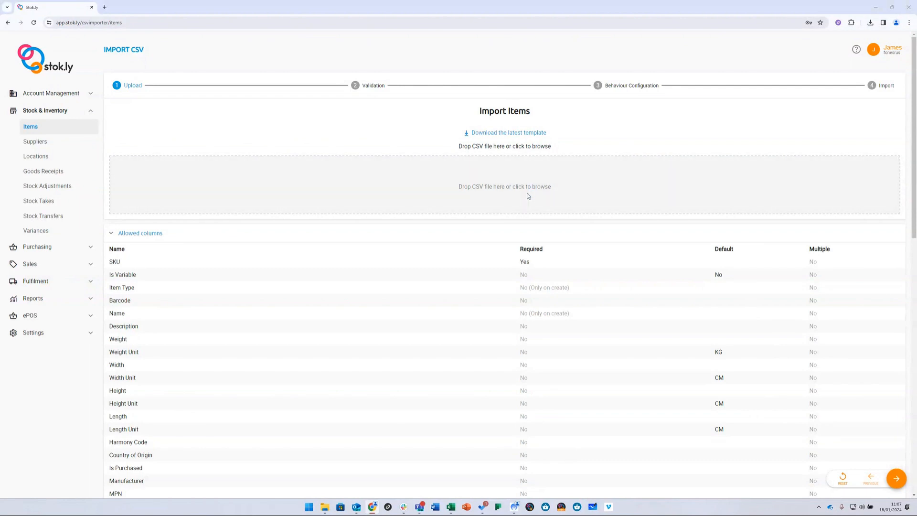
{"action": "left_click", "coordinate": [88, 21]}
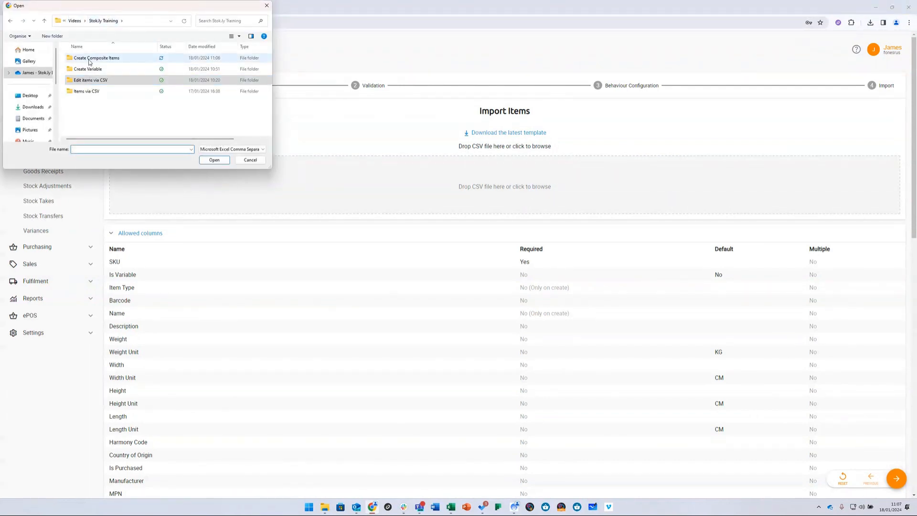
{"action": "double_click", "coordinate": [89, 59]}
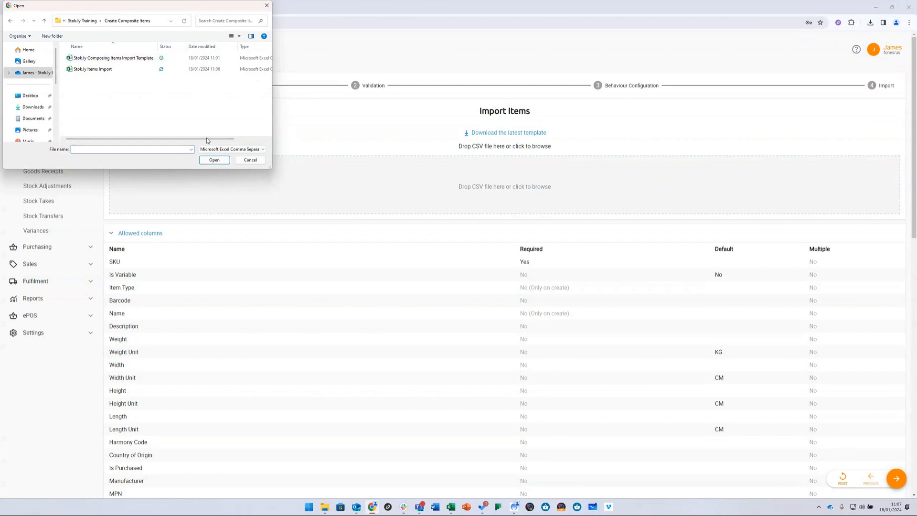
{"action": "double_click", "coordinate": [101, 70]}
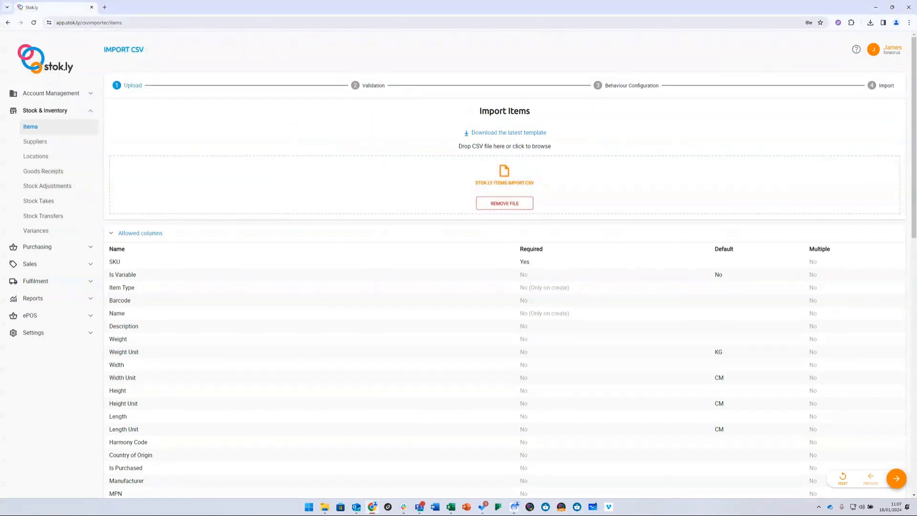
Validate the file and run the import as Create Only, generating barcodes when not provided
{"action": "left_click", "coordinate": [897, 483]}
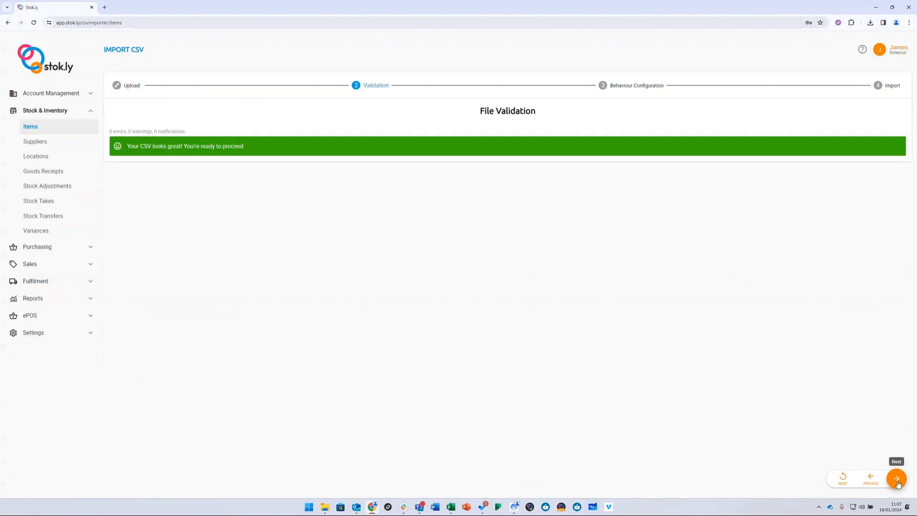
{"action": "left_click", "coordinate": [896, 480]}
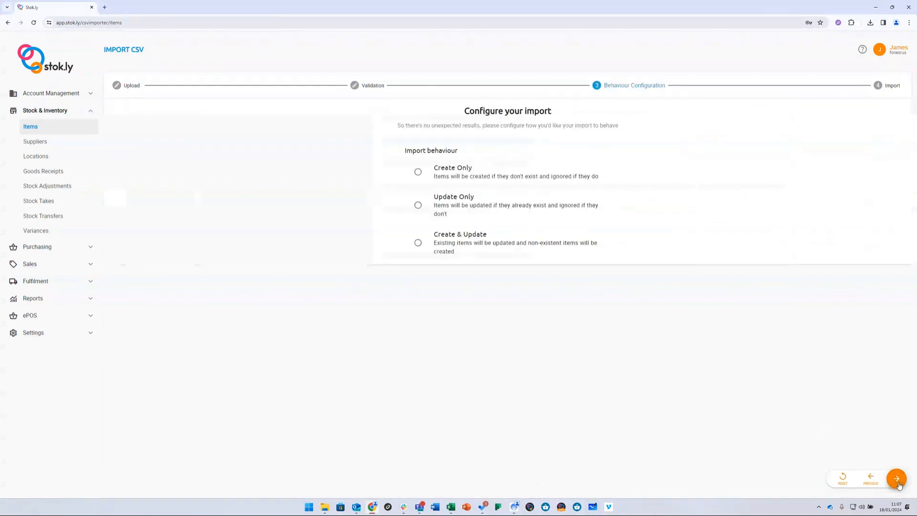
{"action": "left_click", "coordinate": [473, 180]}
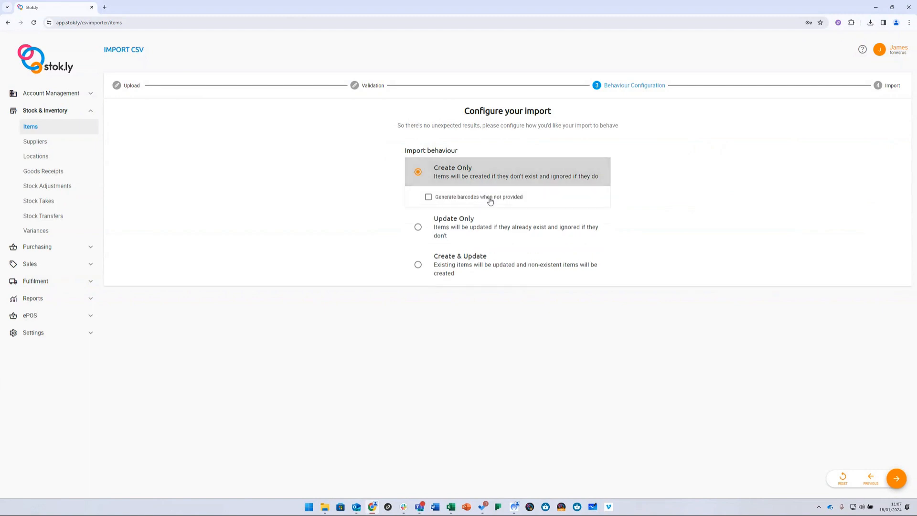
{"action": "left_click", "coordinate": [490, 201]}
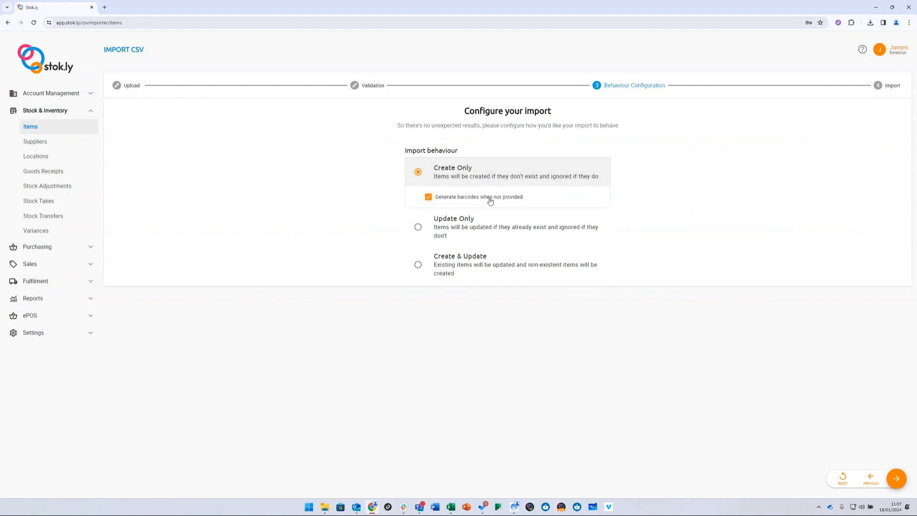
{"action": "left_click", "coordinate": [898, 480]}
{"action": "left_click", "coordinate": [897, 479]}
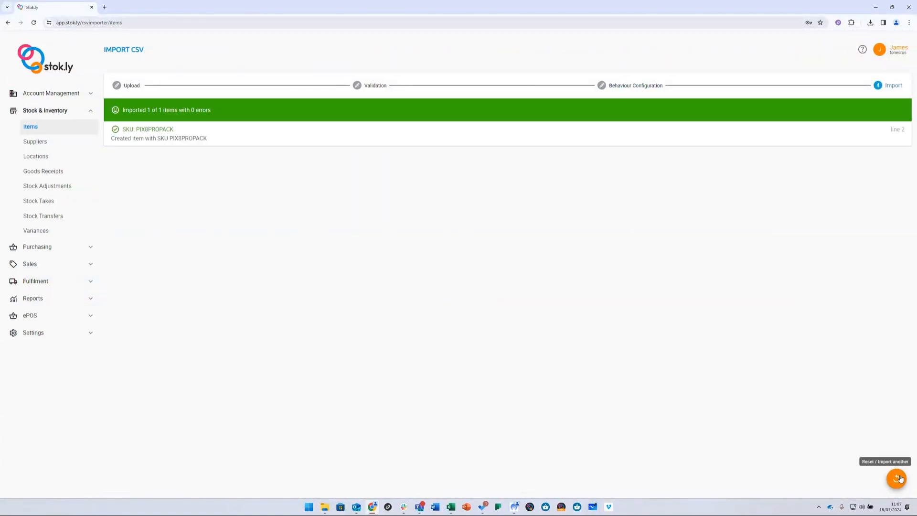
Return to the items list and check the components of the Pixel 8 Pro Plus Screen Protector item
{"action": "left_click", "coordinate": [56, 130]}
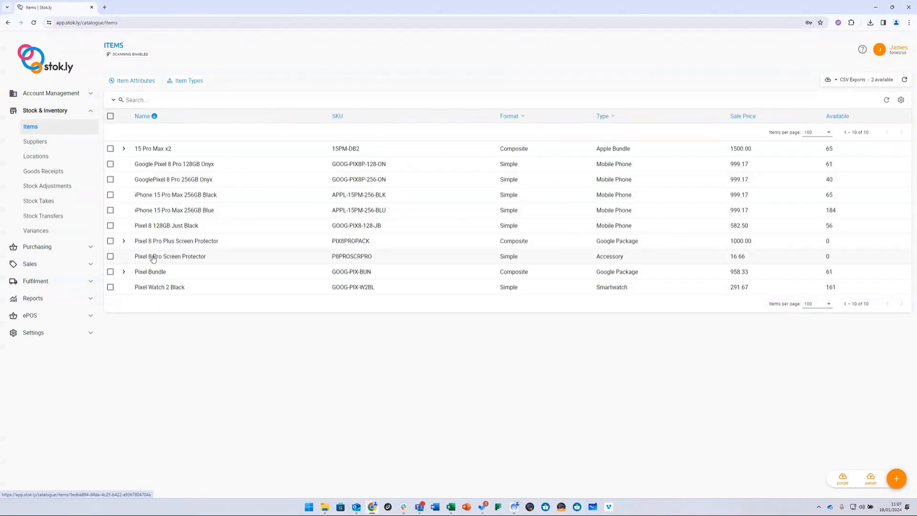
{"action": "left_click", "coordinate": [124, 240]}
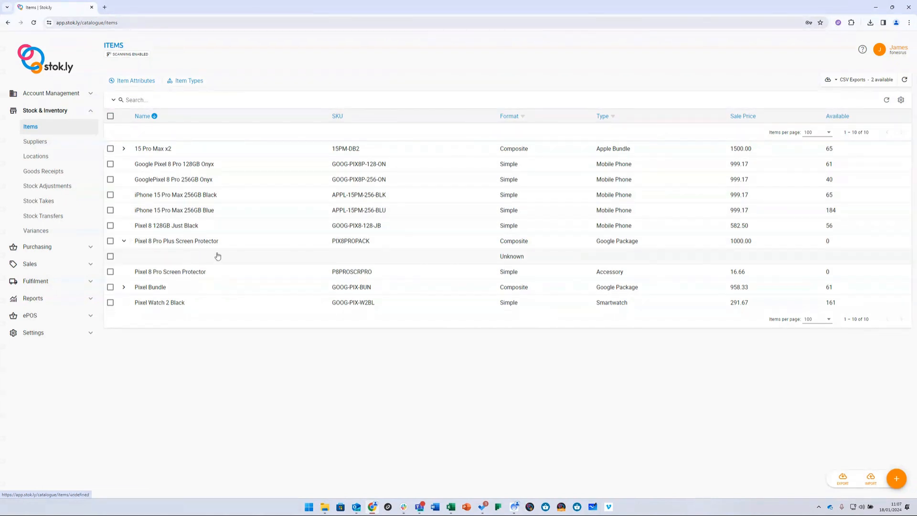
{"action": "left_click", "coordinate": [125, 241]}
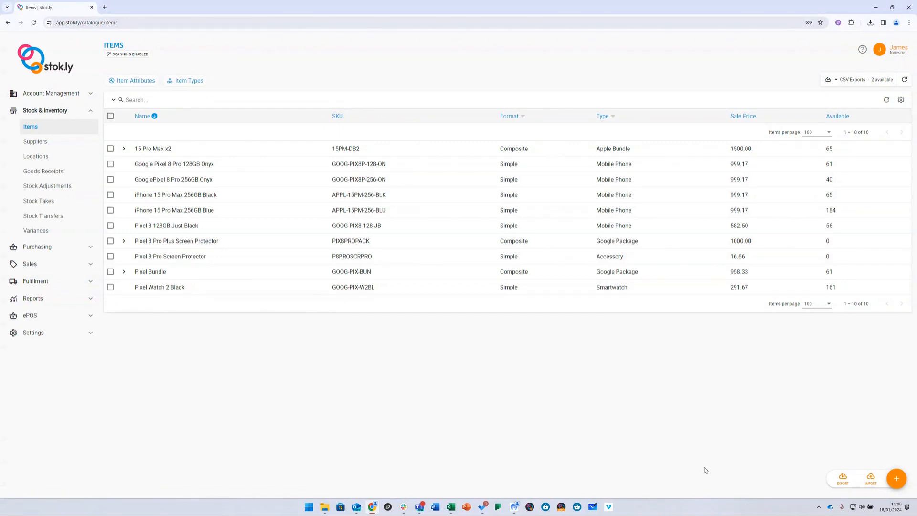
Open the Import Composing Items page and check its latest template download without saving another copy
{"action": "left_click", "coordinate": [870, 477]}
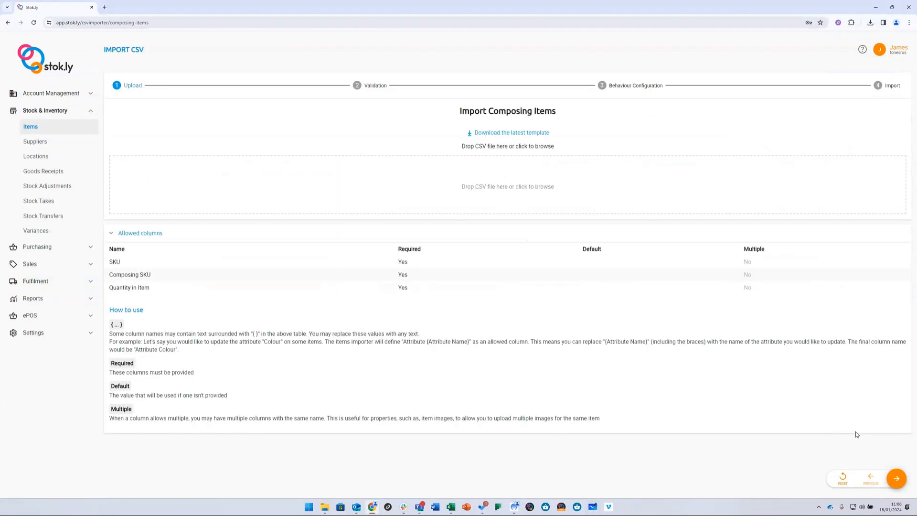
{"action": "left_click", "coordinate": [492, 133]}
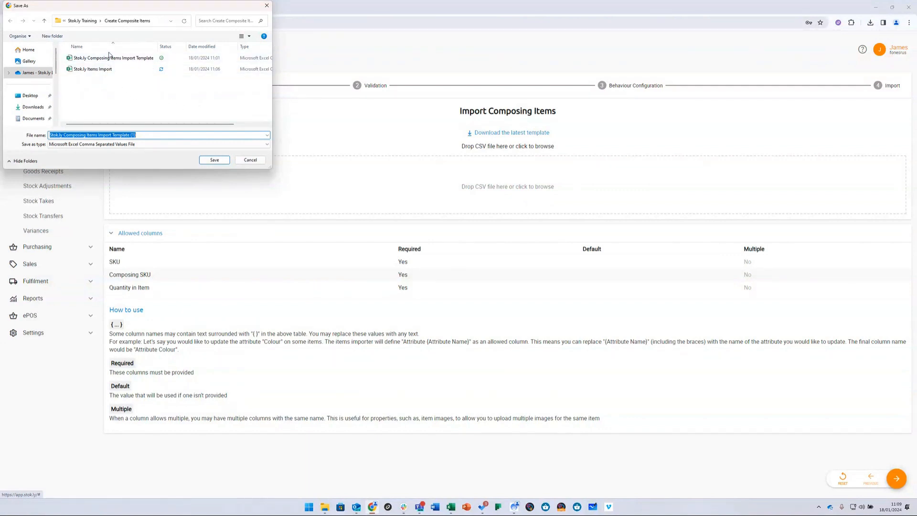
{"action": "left_click", "coordinate": [248, 160]}
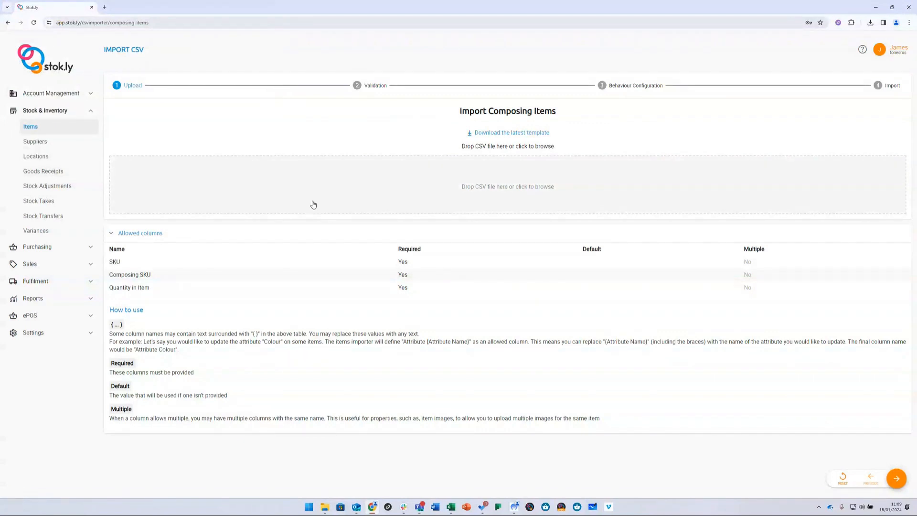
Switch to the Stok.ly Composing Items Import Template in Excel and select cell A2 under the SKU heading
{"action": "left_click", "coordinate": [453, 508]}
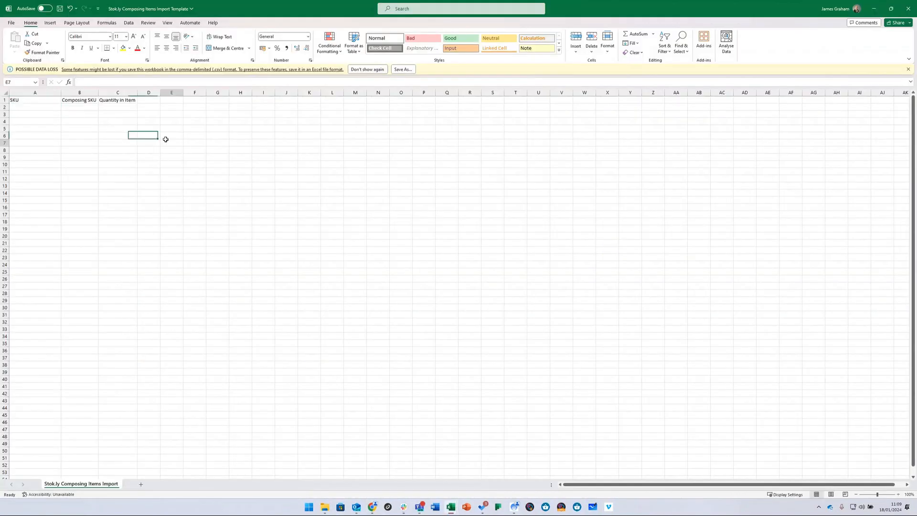
{"action": "left_click", "coordinate": [167, 141]}
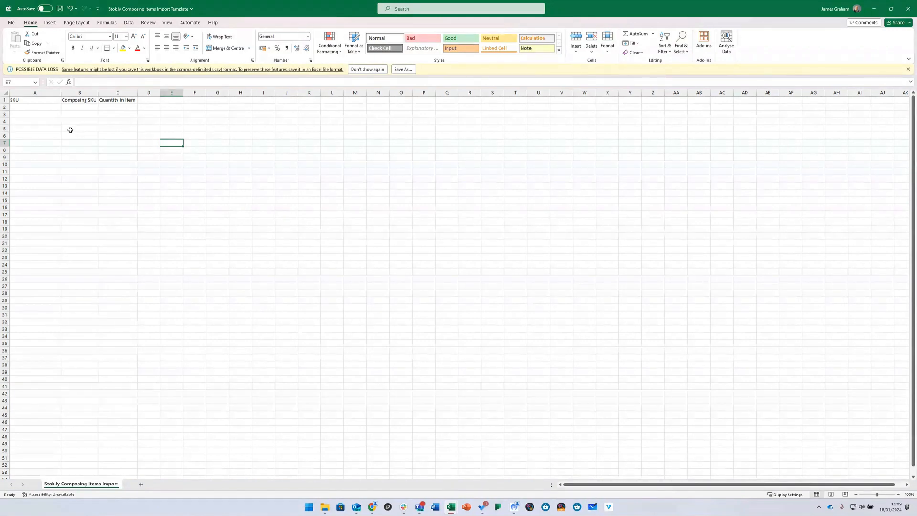
{"action": "left_click", "coordinate": [31, 101]}
{"action": "left_click", "coordinate": [43, 113]}
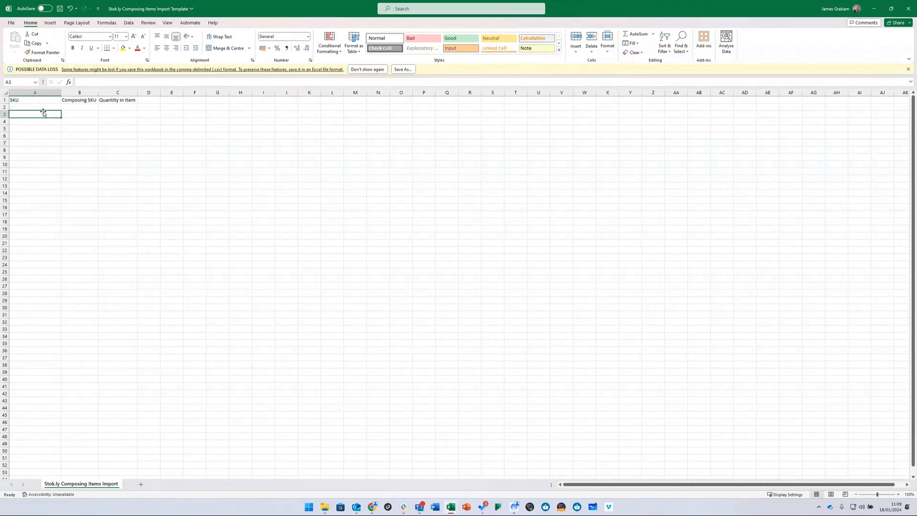
{"action": "left_click", "coordinate": [44, 107]}
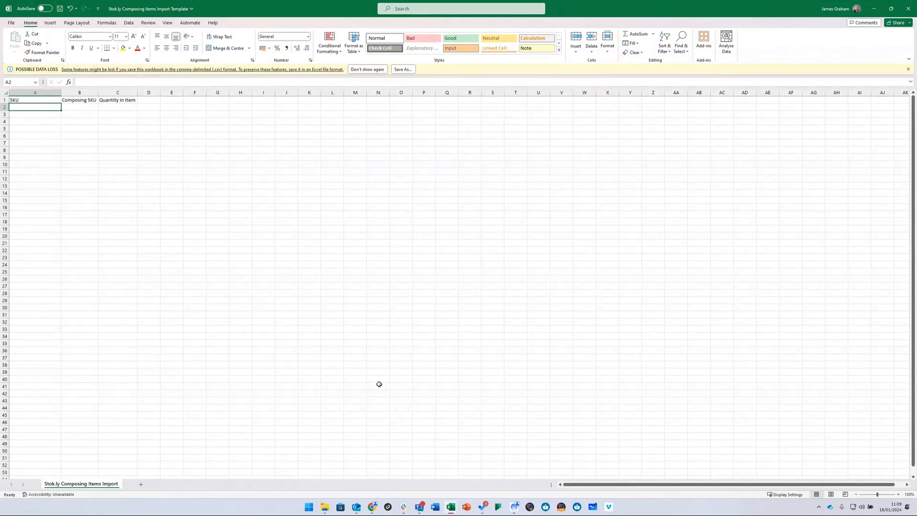
Switch to Stok.ly in the browser and copy the SKU of the Pixel 8 Pro Plus Screen Protector composite item
{"action": "mouse_move", "coordinate": [451, 506]}
{"action": "left_click", "coordinate": [371, 505]}
{"action": "left_click", "coordinate": [66, 129]}
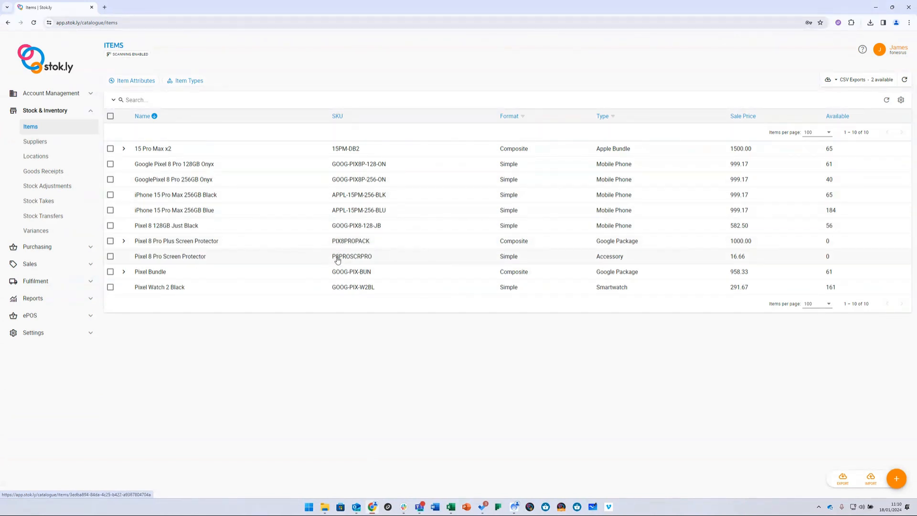
{"action": "left_click", "coordinate": [353, 242]}
{"action": "left_click_drag", "start_coordinate": [116, 175], "coordinate": [153, 170]}
{"action": "key", "text": "ctrl+c"}
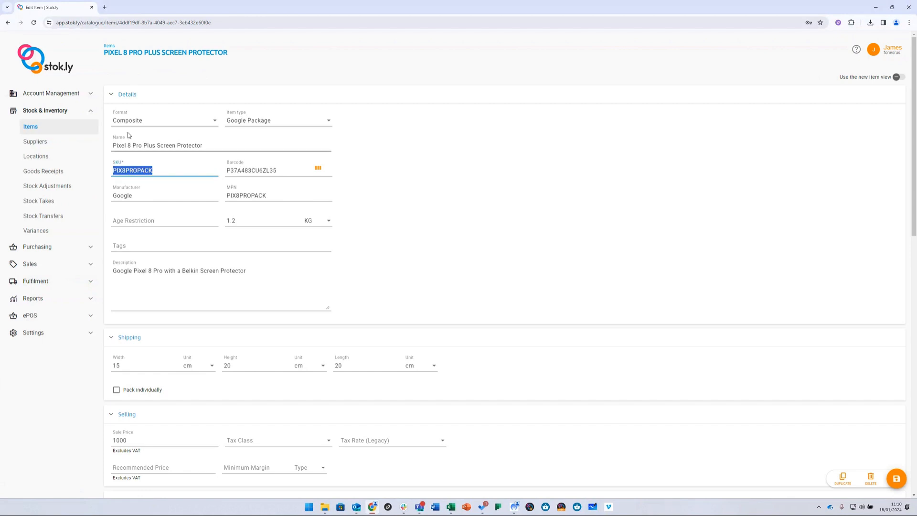
Return to the items list and paste the SKU PIX8PROPACK into cells A2 and A3 of the Excel template
{"action": "left_click", "coordinate": [32, 127]}
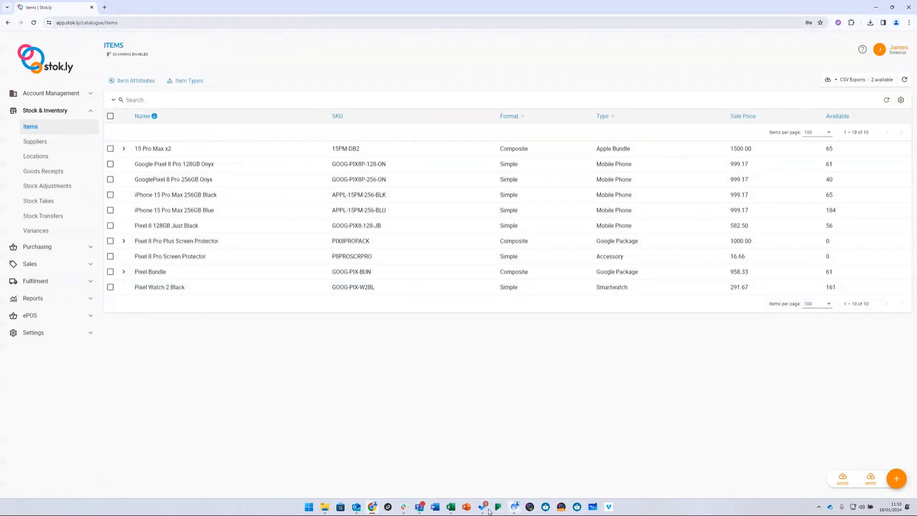
{"action": "mouse_move", "coordinate": [451, 507]}
{"action": "left_click", "coordinate": [492, 473]}
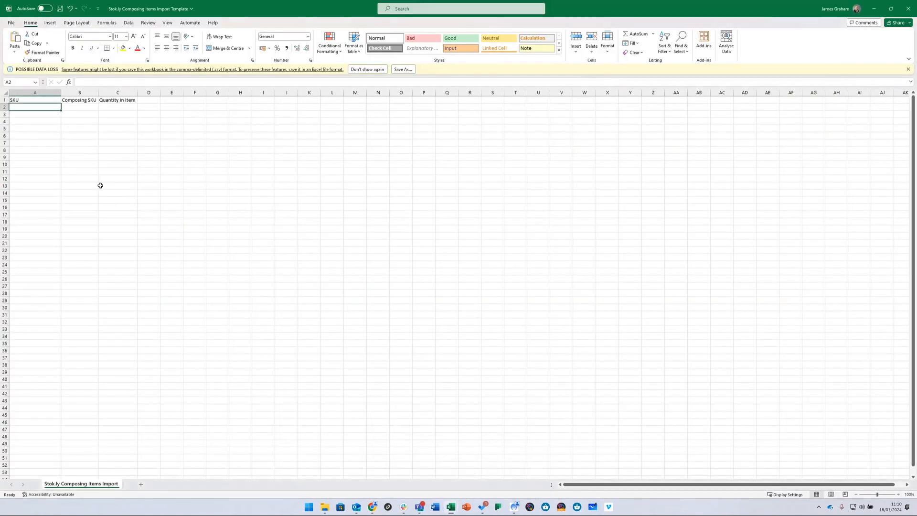
{"action": "key", "text": "ctrl+v"}
{"action": "left_click", "coordinate": [44, 117]}
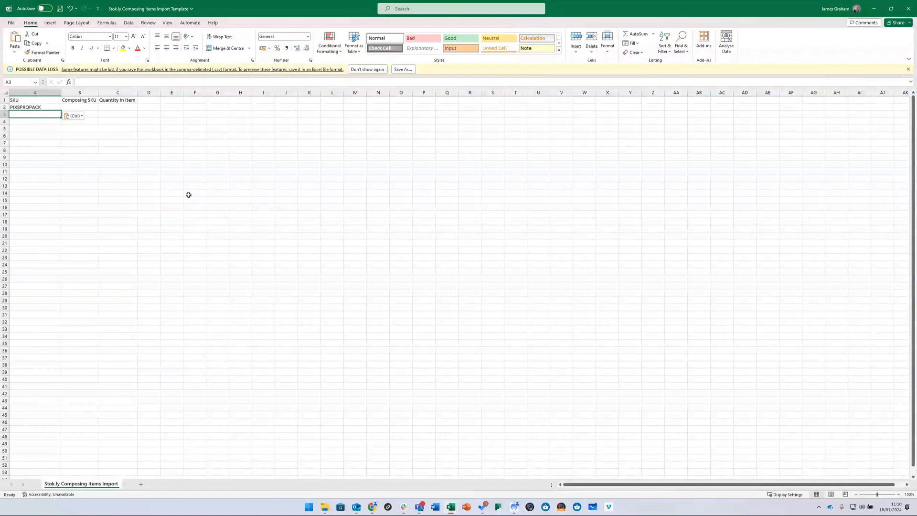
{"action": "key", "text": "ctrl+v"}
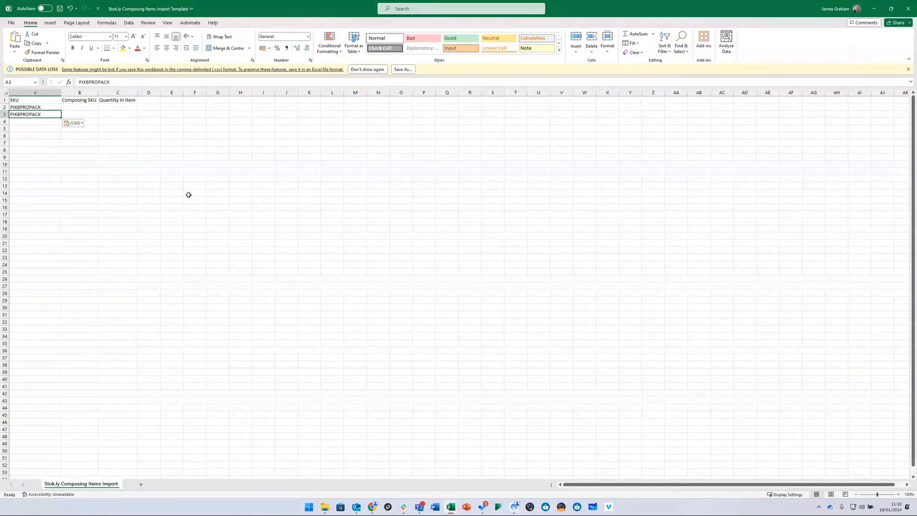
Copy the SKU P8PROSCRPRO from the Pixel 8 Pro Screen Protector item in Stok.ly into Composing SKU cell B2 of the template
{"action": "key", "text": "Right"}
{"action": "key", "text": "Up"}
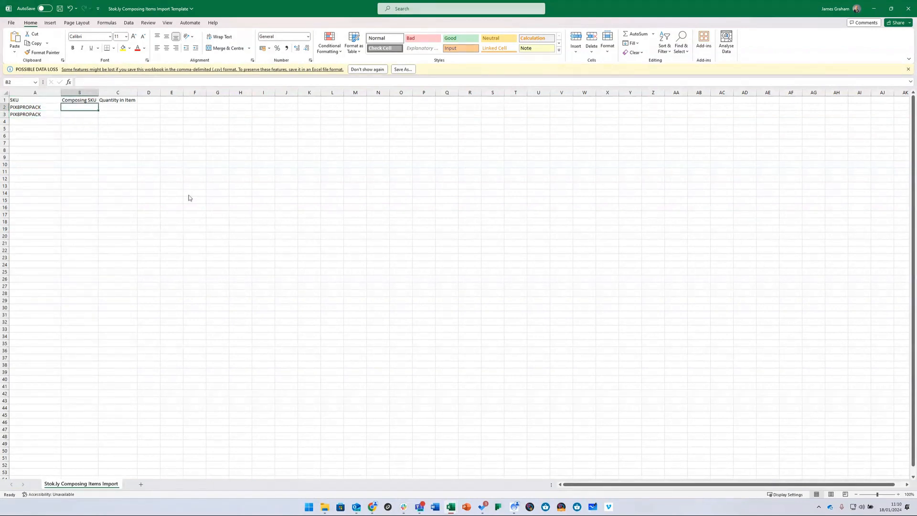
{"action": "key", "text": "alt+Tab"}
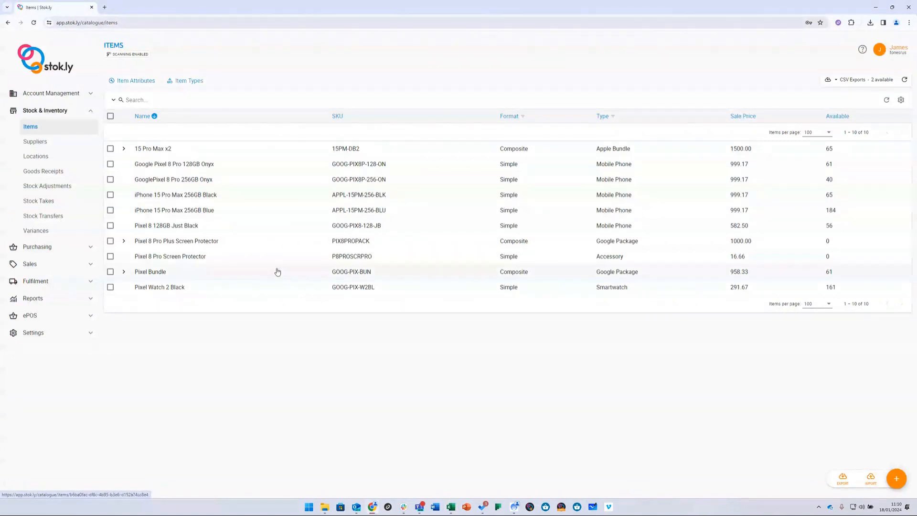
{"action": "left_click", "coordinate": [363, 264]}
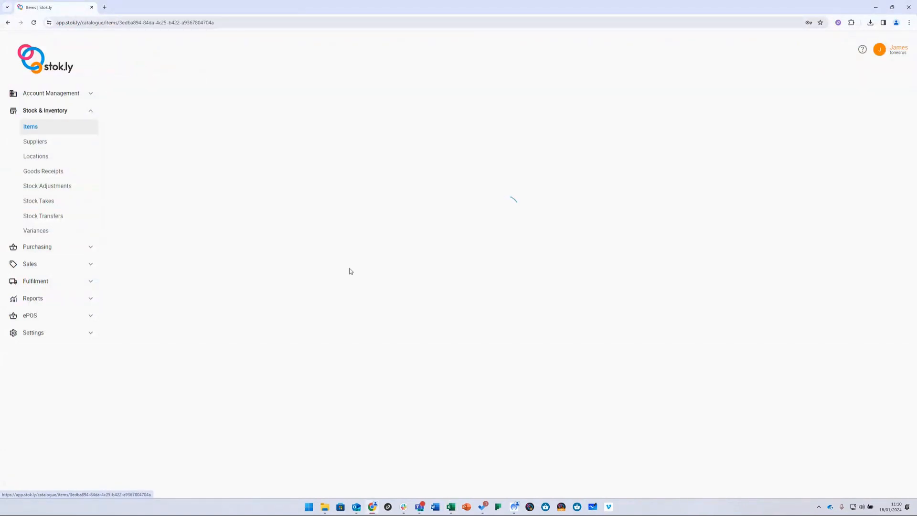
{"action": "left_click", "coordinate": [159, 170]}
{"action": "double_click", "coordinate": [160, 170]}
{"action": "key", "text": "ctrl+c"}
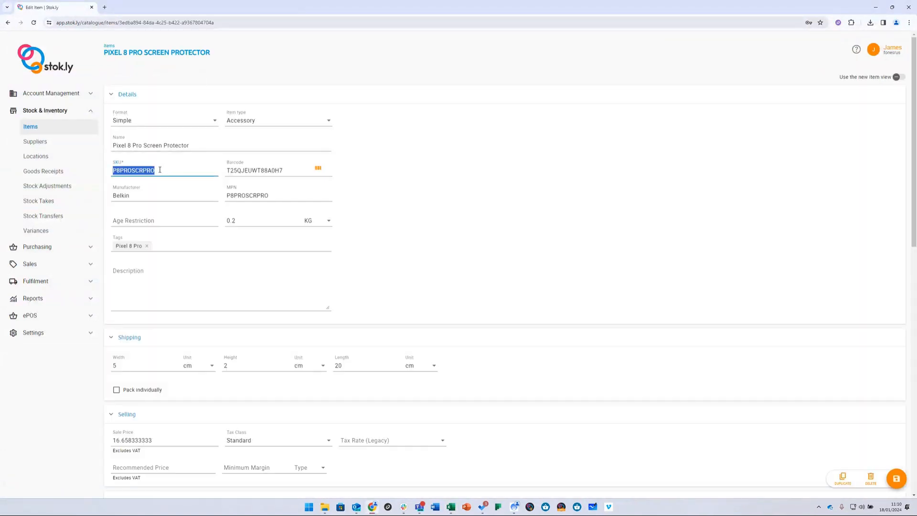
{"action": "key", "text": "alt+Tab"}
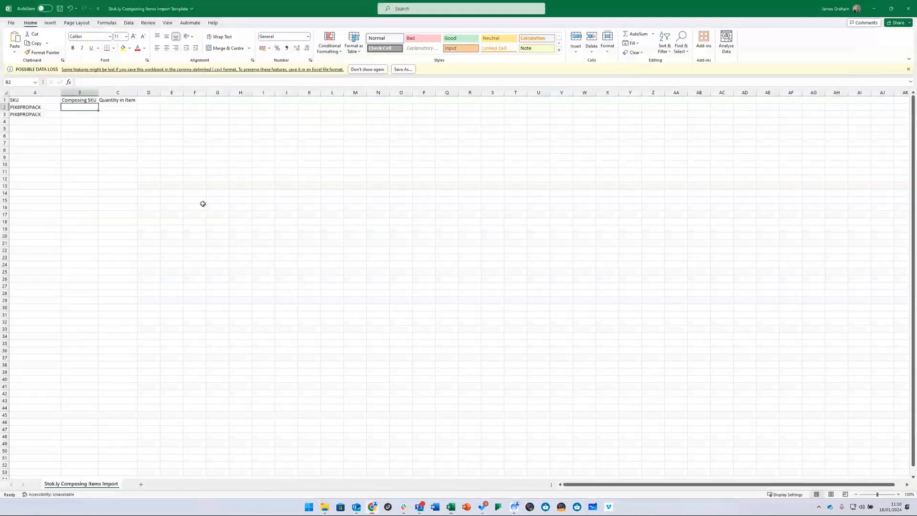
{"action": "key", "text": "ctrl+v"}
Copy the SKU GOOG-PIX8P-256-ON from the GooglePixel 8 Pro 256GB Onyx item in Stok.ly into Composing SKU cell B3
{"action": "key", "text": "alt+Tab"}
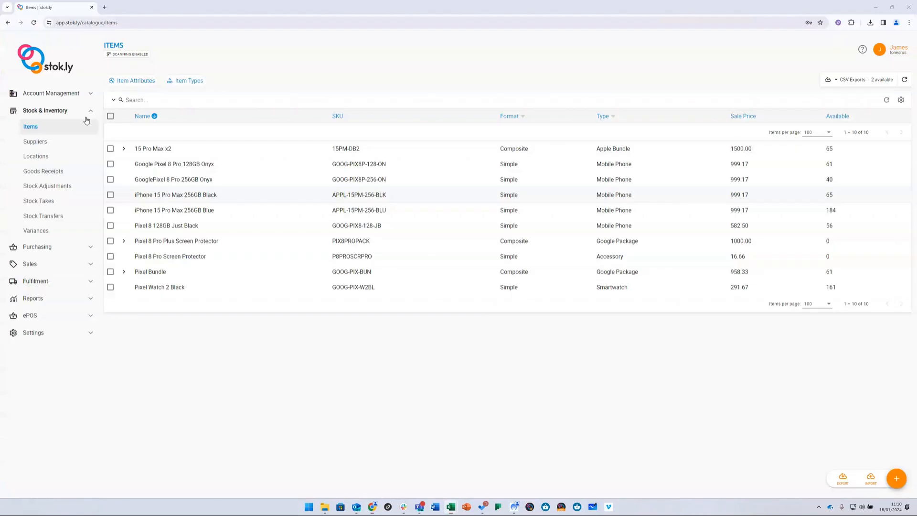
{"action": "left_click", "coordinate": [179, 182]}
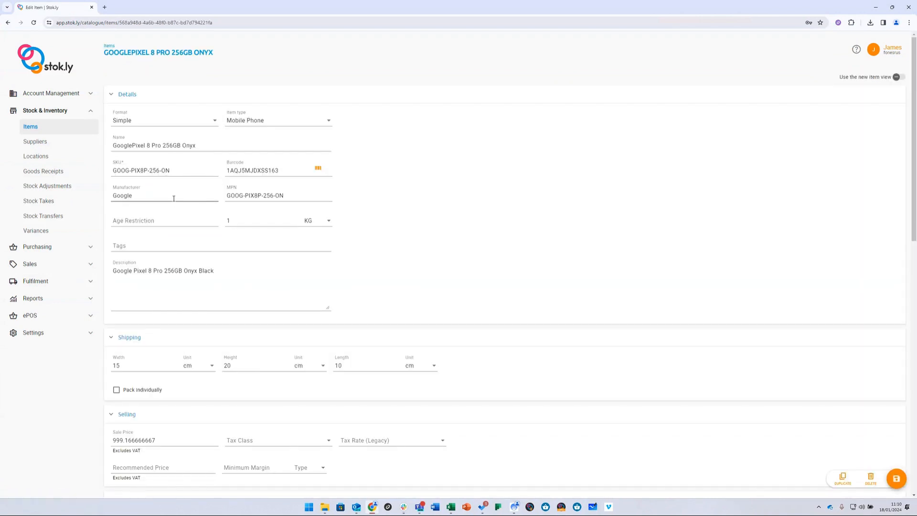
{"action": "left_click_drag", "start_coordinate": [170, 170], "coordinate": [110, 170]}
{"action": "key", "text": "ctrl+c"}
{"action": "key", "text": "alt+Tab"}
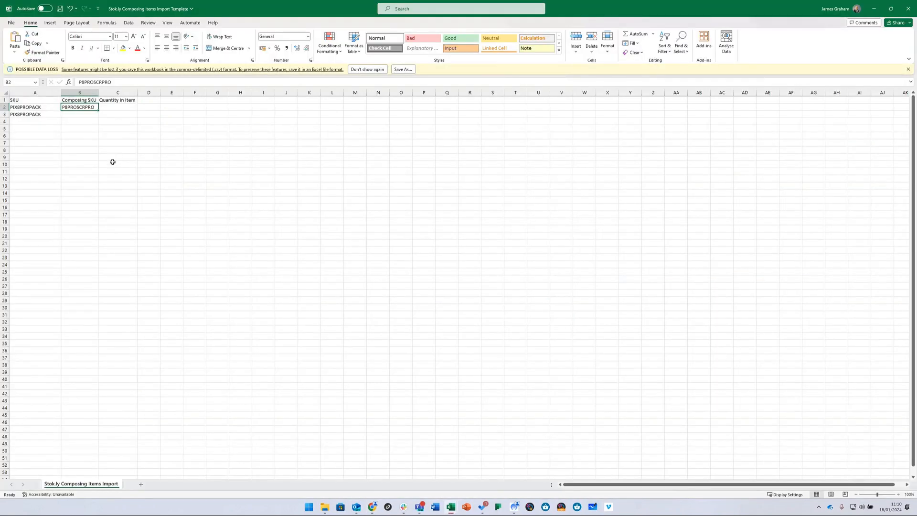
{"action": "left_click", "coordinate": [90, 114]}
{"action": "key", "text": "ctrl+v"}
Enter a Quantity in Item of 1 in cells C2 and C3 and save the template
{"action": "left_click", "coordinate": [127, 108]}
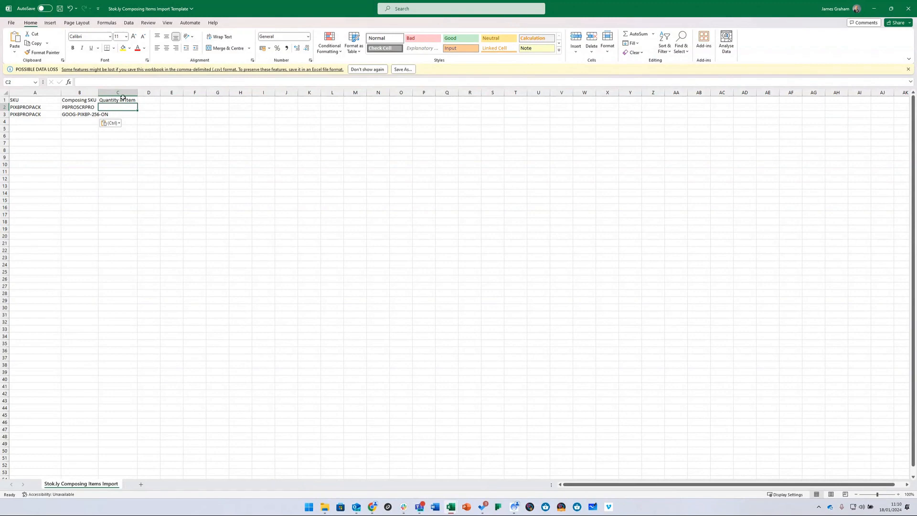
{"action": "type", "text": "1"}
{"action": "key", "text": "Return"}
{"action": "type", "text": "1"}
{"action": "key", "text": "Return"}
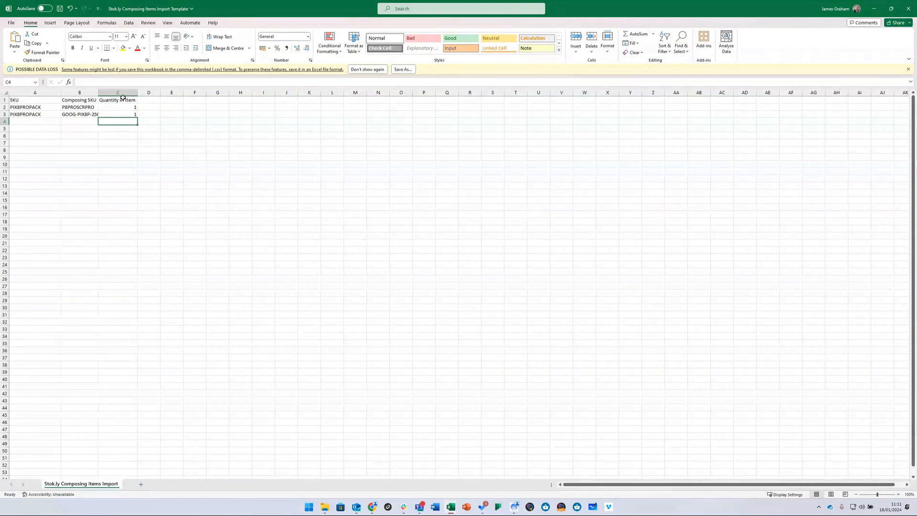
{"action": "key", "text": "ctrl+s"}
Switch back to Stok.ly, start an Import Composing Items upload, and load the Stok.ly Composing Items Import Template CSV
{"action": "left_click", "coordinate": [373, 508]}
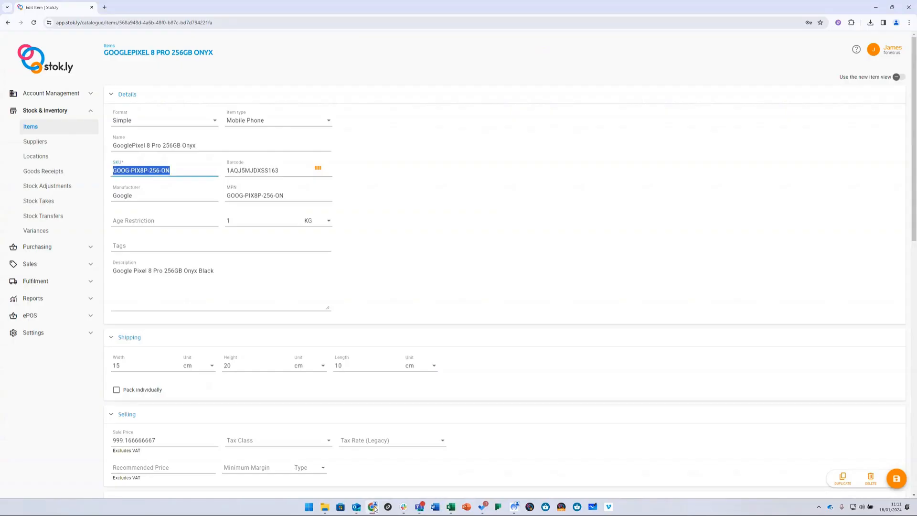
{"action": "left_click", "coordinate": [43, 127]}
{"action": "left_click", "coordinate": [871, 476]}
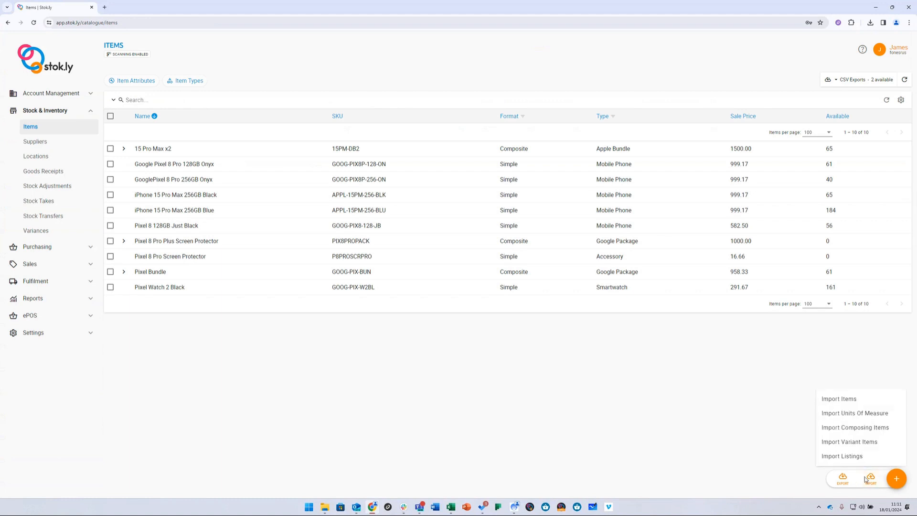
{"action": "left_click", "coordinate": [863, 427]}
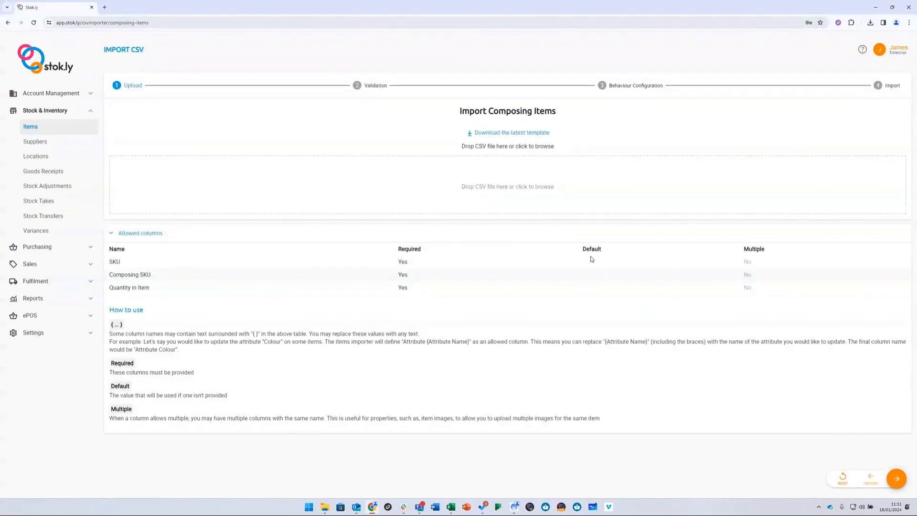
{"action": "left_click", "coordinate": [540, 190]}
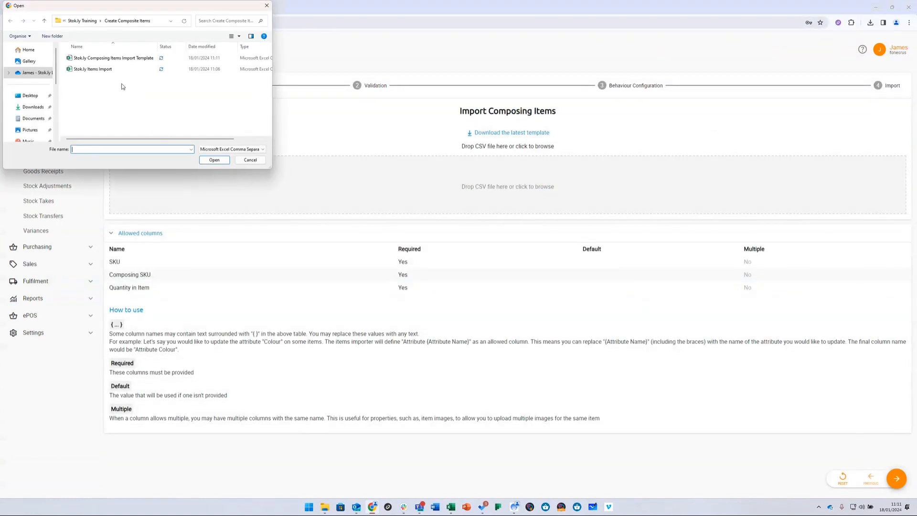
{"action": "left_click", "coordinate": [119, 61]}
{"action": "double_click", "coordinate": [119, 62]}
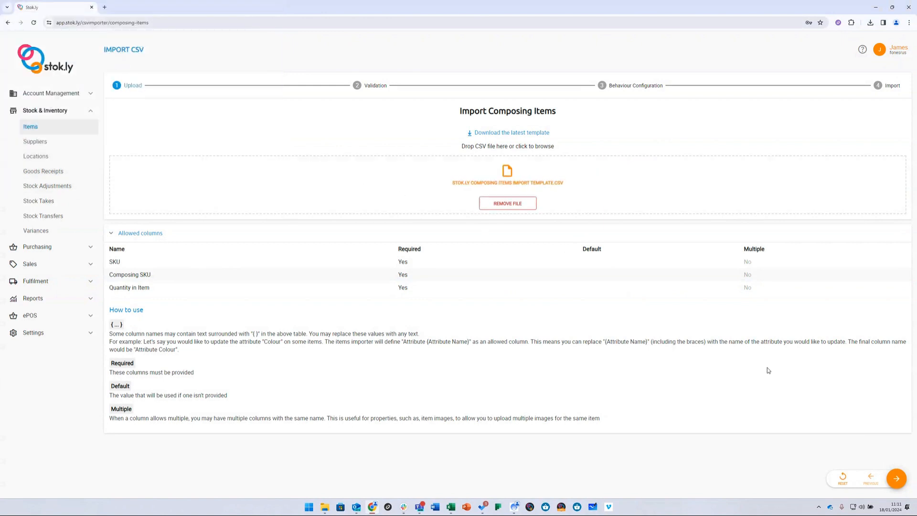
Validate the file and run the composing items import as Create Only, resetting the importer once it finishes
{"action": "left_click", "coordinate": [896, 478]}
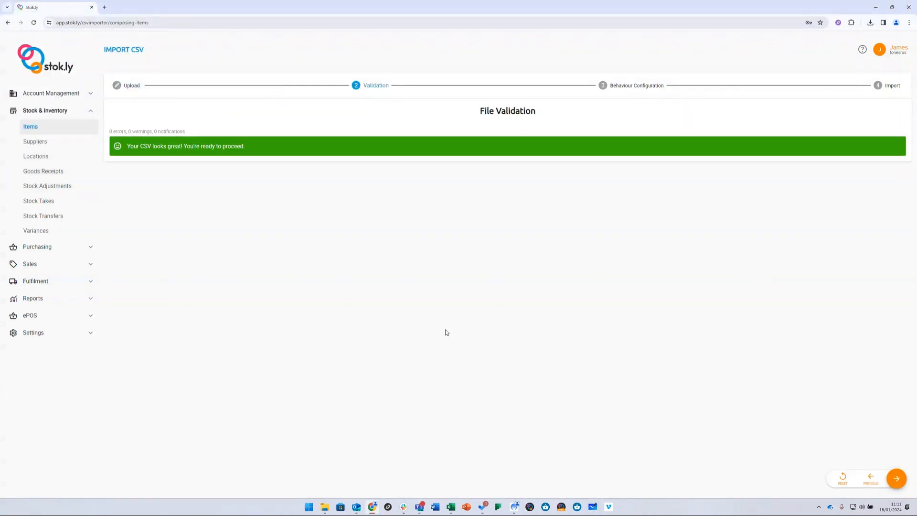
{"action": "left_click", "coordinate": [896, 478]}
{"action": "left_click", "coordinate": [494, 184]}
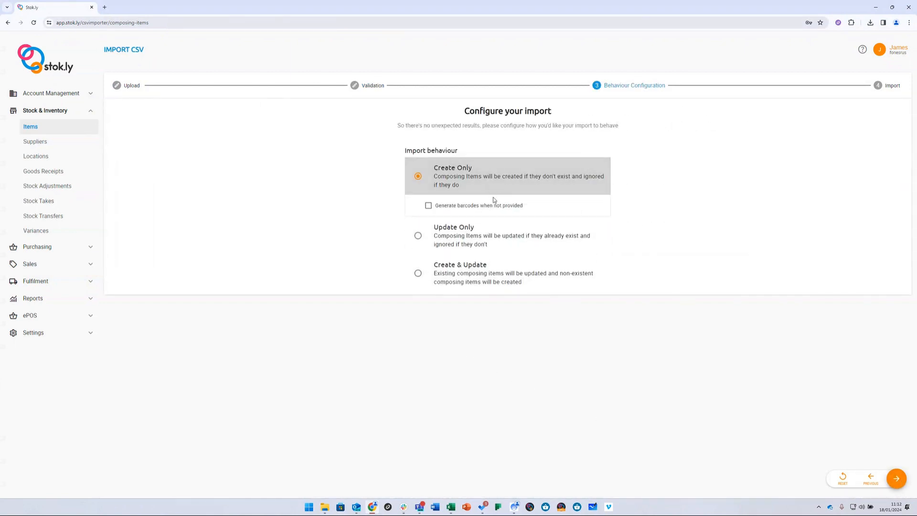
{"action": "left_click", "coordinate": [900, 484]}
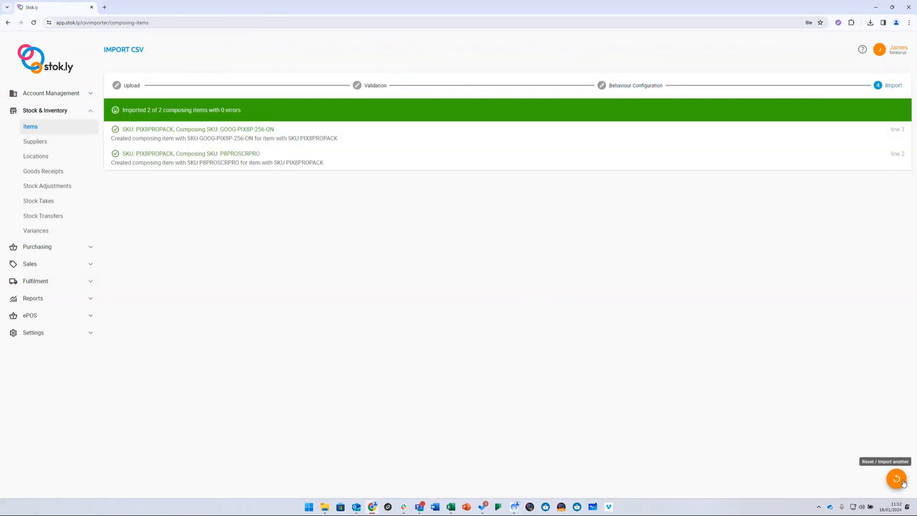
{"action": "left_click", "coordinate": [903, 481]}
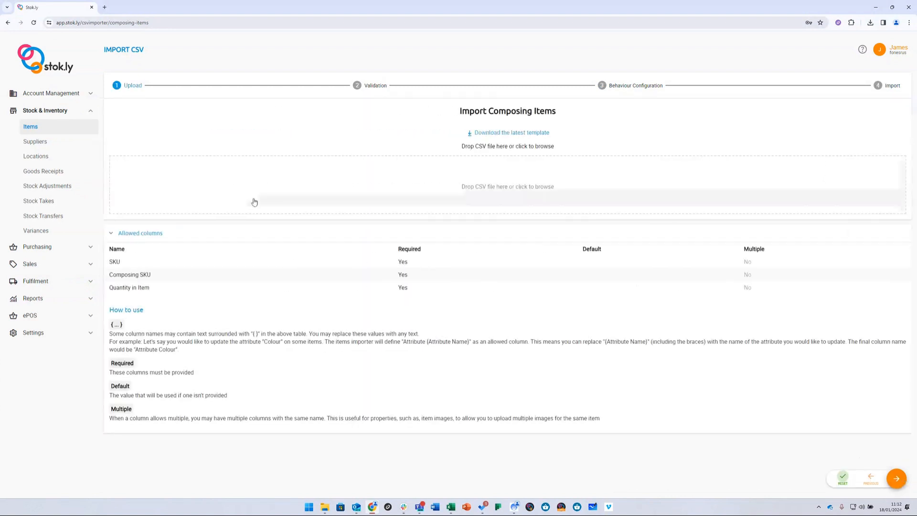
Return to the items list and check which component items are listed under Pixel 8 Pro Plus Screen Protector
{"action": "left_click", "coordinate": [65, 132]}
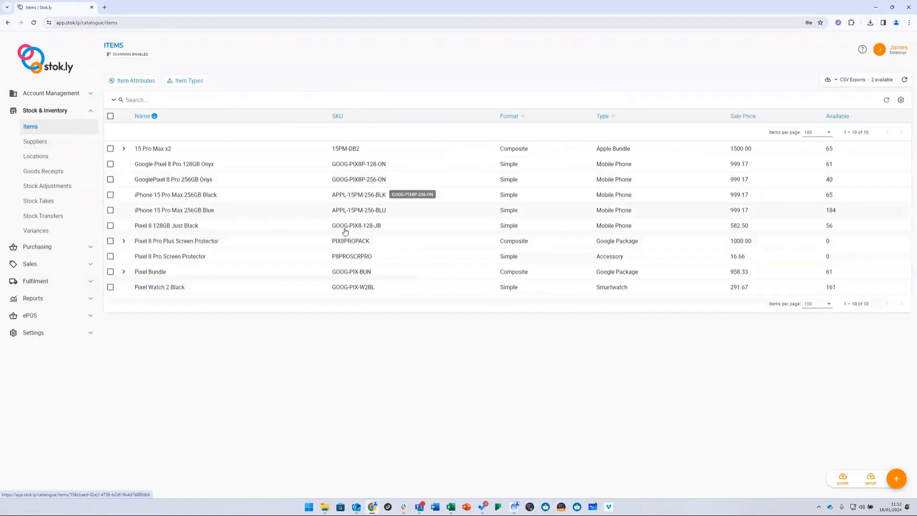
{"action": "left_click", "coordinate": [124, 241]}
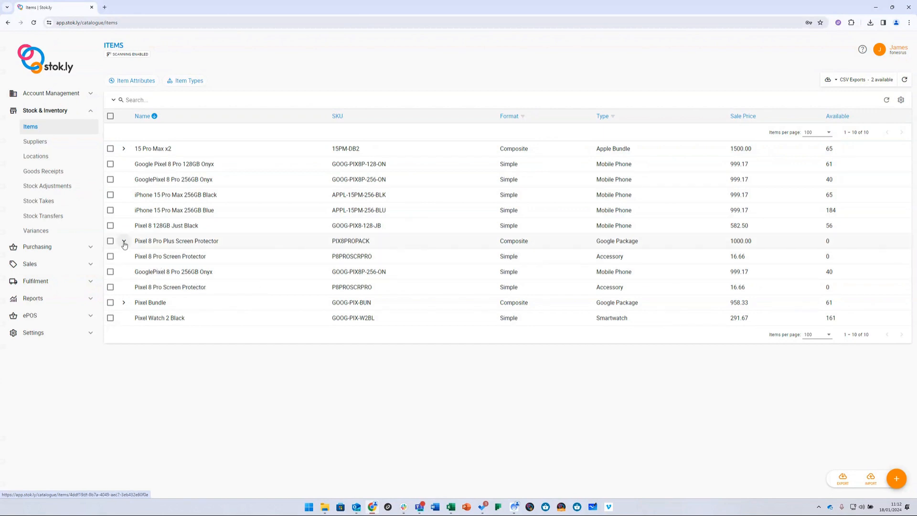
{"action": "left_click", "coordinate": [121, 242]}
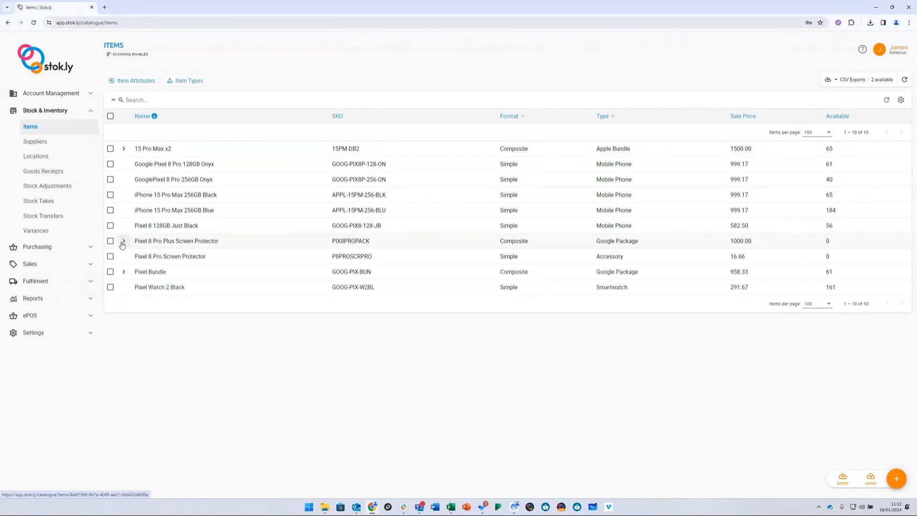